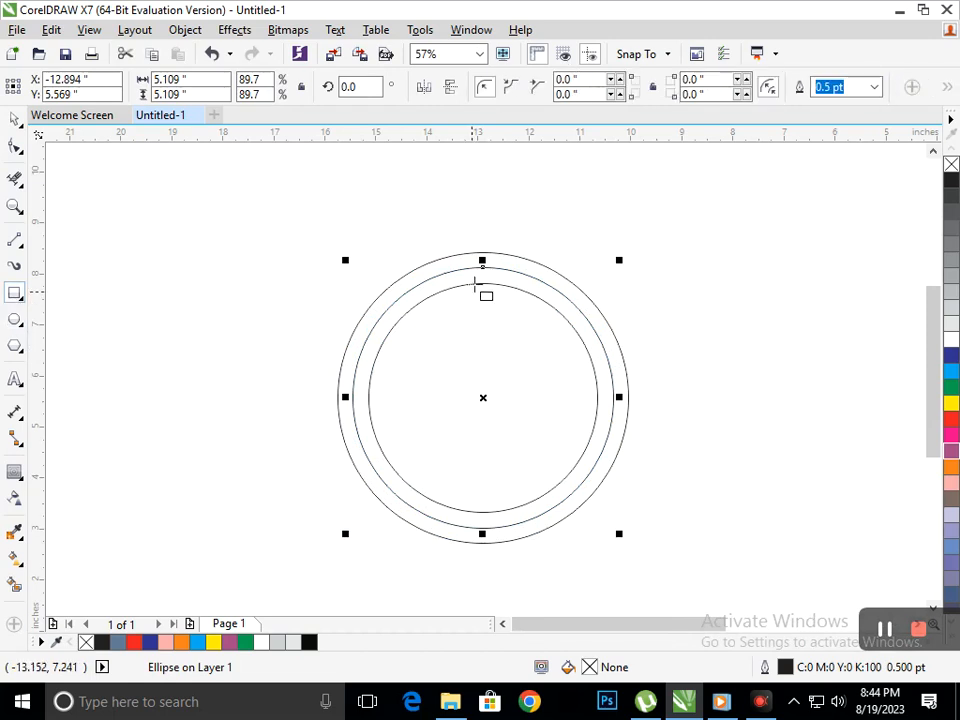
Step: Draw a small rectangle across the top of the three circles and use Virtual Segment Delete to leave a gap only in the middle circle
{"action": "mouse_move", "coordinate": [458, 241]}
{"action": "left_mouse_down"}
{"action": "mouse_move", "coordinate": [462, 305]}
{"action": "mouse_move", "coordinate": [499, 306]}
{"action": "left_mouse_up"}
{"action": "left_click", "coordinate": [14, 180]}
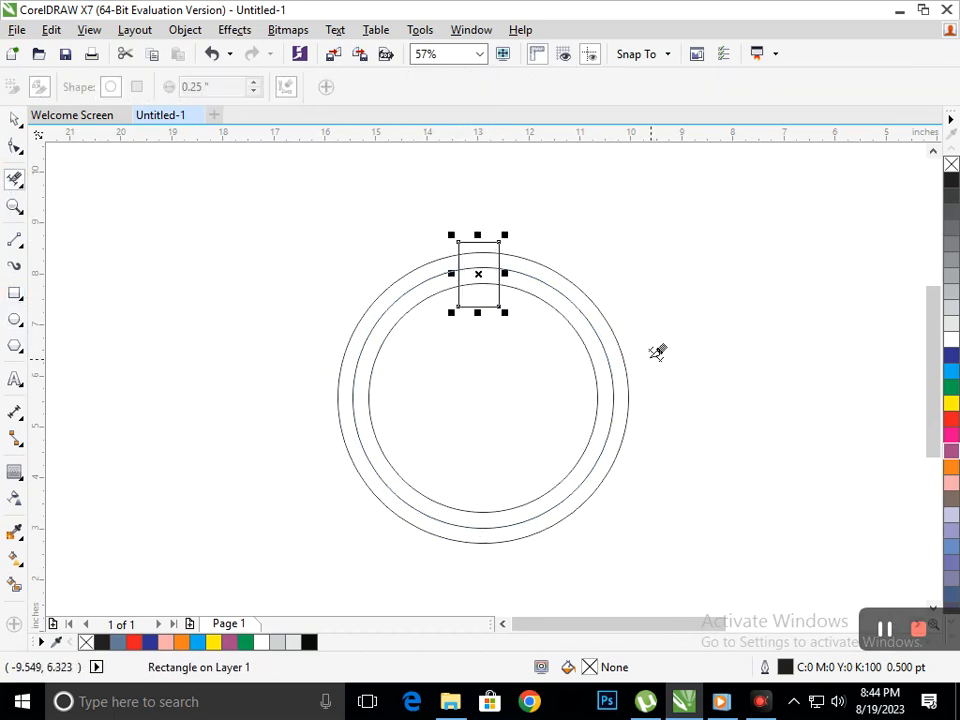
{"action": "scroll", "coordinate": [453, 255], "scroll_direction": "up", "scroll_amount": 3}
{"action": "left_click", "coordinate": [521, 381]}
{"action": "mouse_move", "coordinate": [444, 222]}
{"action": "left_mouse_down"}
{"action": "mouse_move", "coordinate": [721, 249]}
{"action": "mouse_move", "coordinate": [703, 222]}
{"action": "left_mouse_up"}
{"action": "left_click", "coordinate": [474, 274]}
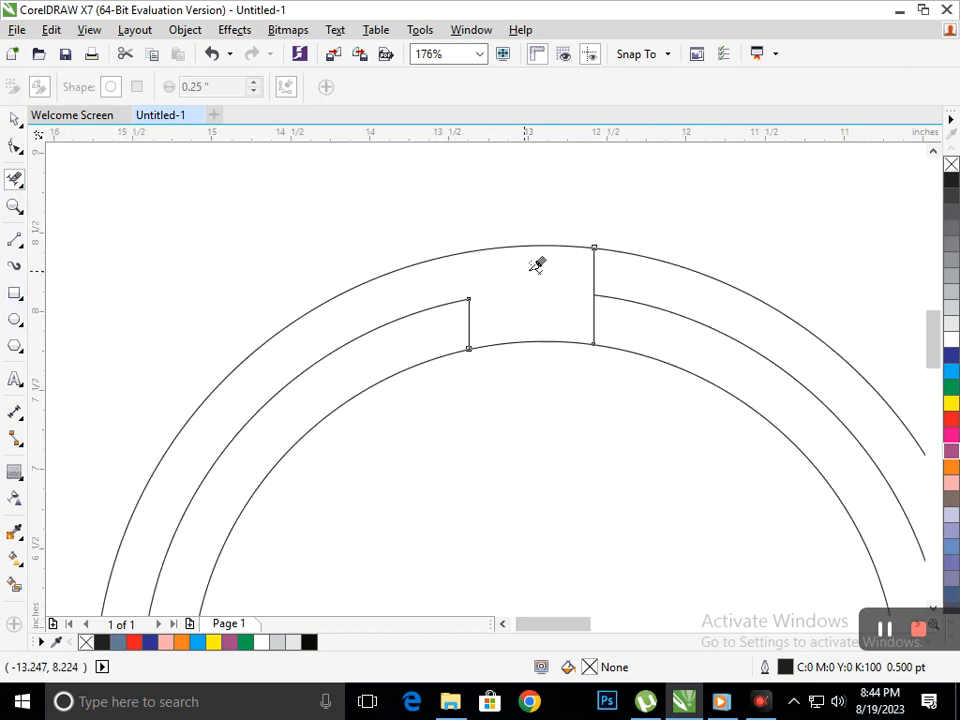
{"action": "left_click", "coordinate": [596, 268]}
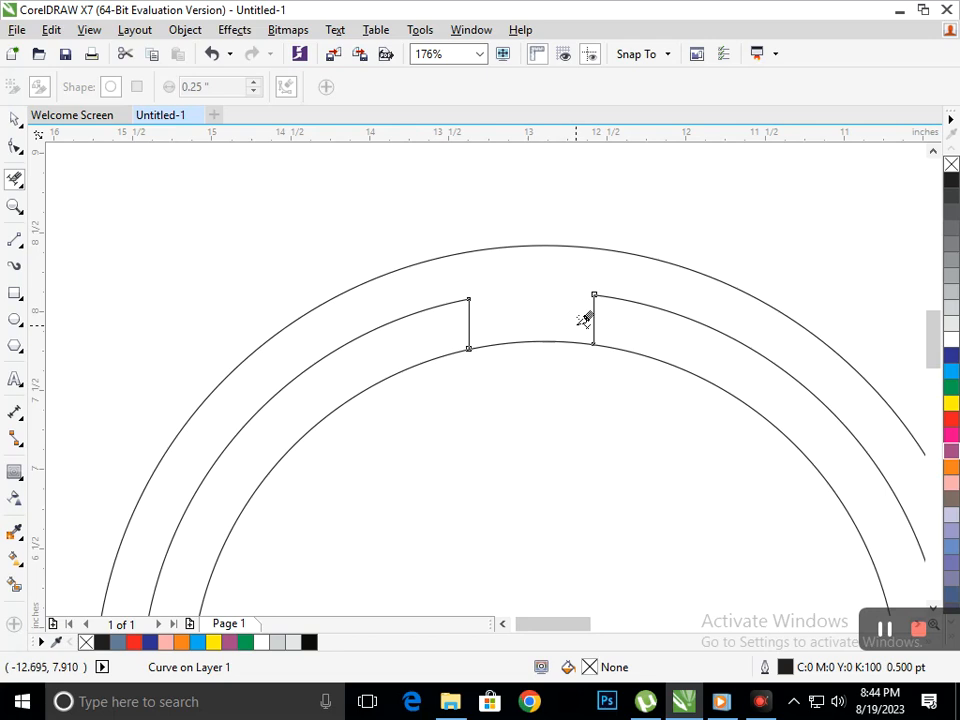
{"action": "left_click", "coordinate": [598, 320]}
{"action": "left_click", "coordinate": [467, 321]}
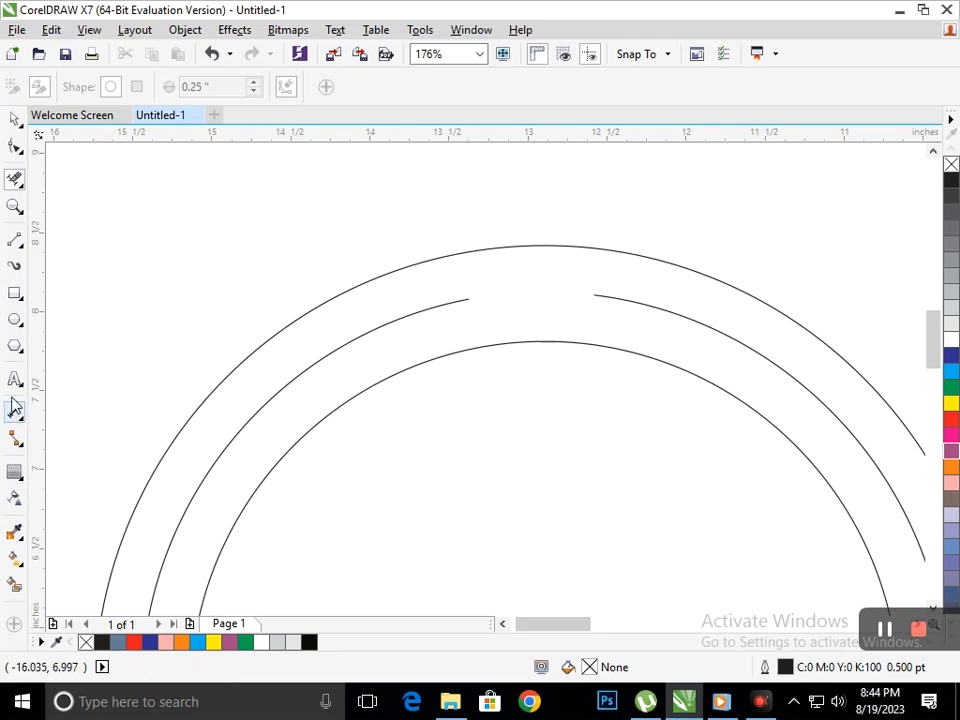
Step: Draw a circle about 0.36 in wide on the left end of the gap in the middle circle and nudge it slightly up
{"action": "left_click", "coordinate": [15, 318]}
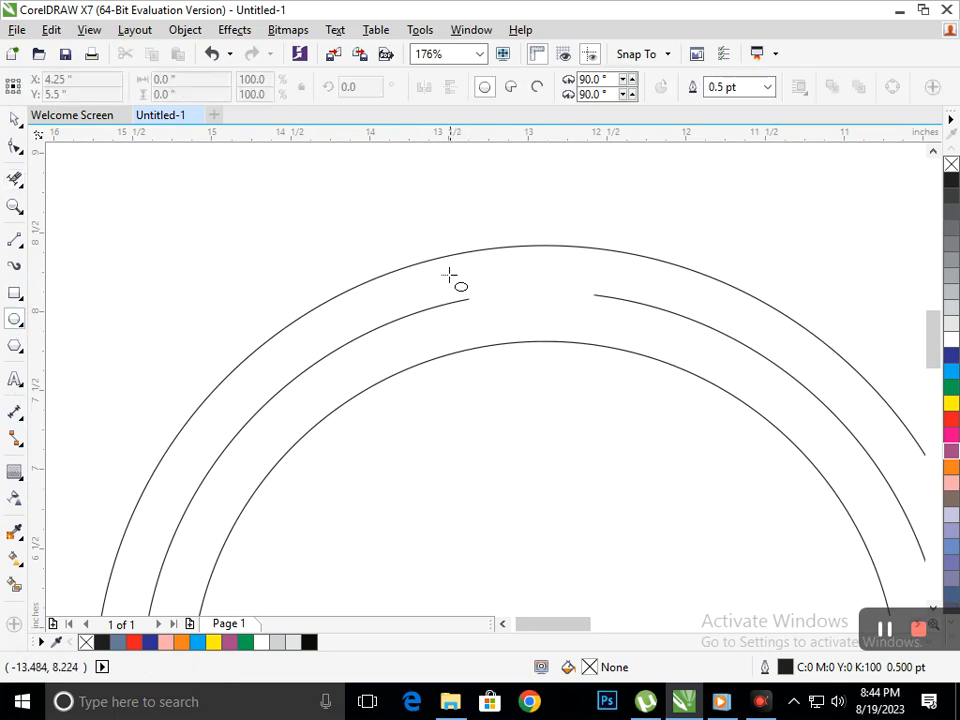
{"action": "left_click_drag", "start_coordinate": [446, 274], "coordinate": [501, 318]}
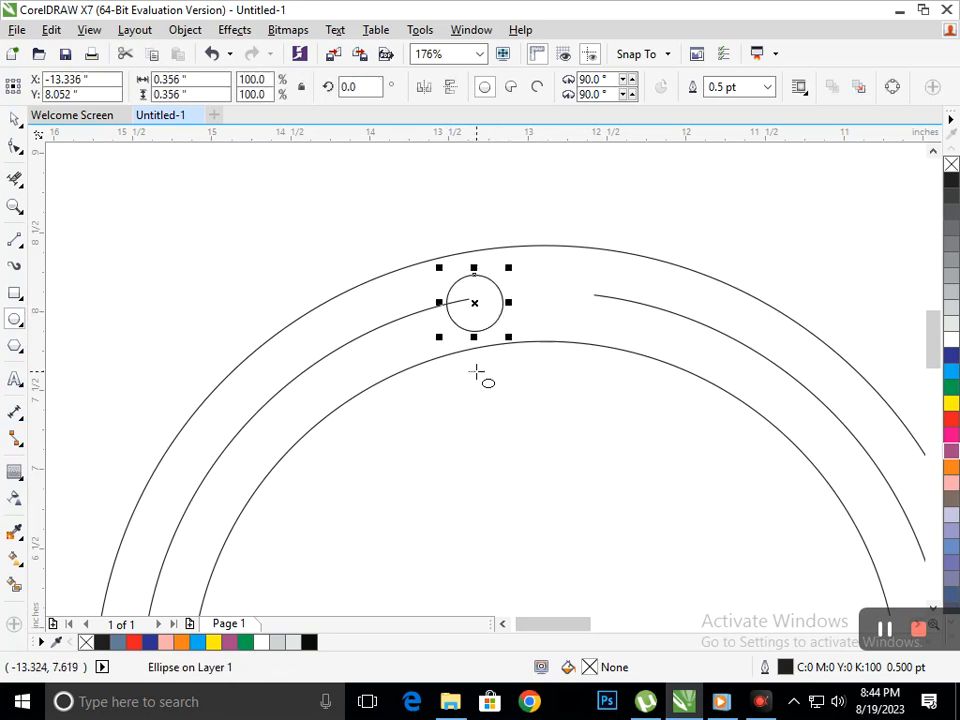
{"action": "key", "text": "Up"}
{"action": "key", "text": "Up"}
{"action": "key", "text": "Up"}
{"action": "key", "text": "Up"}
{"action": "key", "text": "Up"}
{"action": "key", "text": "Down"}
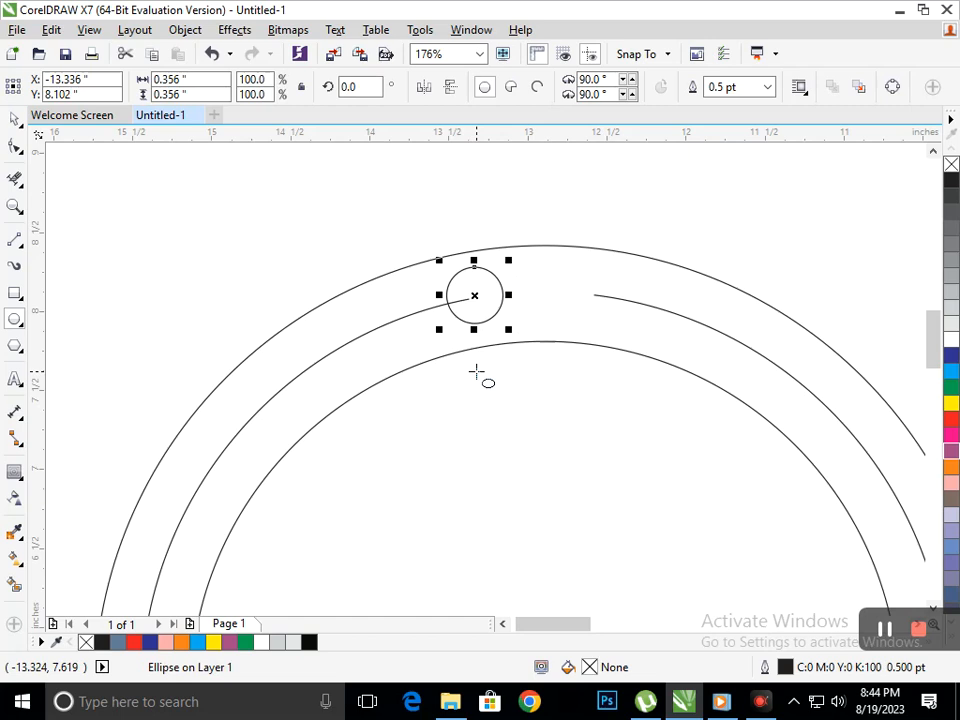
{"action": "left_click", "coordinate": [14, 121]}
{"action": "left_click", "coordinate": [122, 230]}
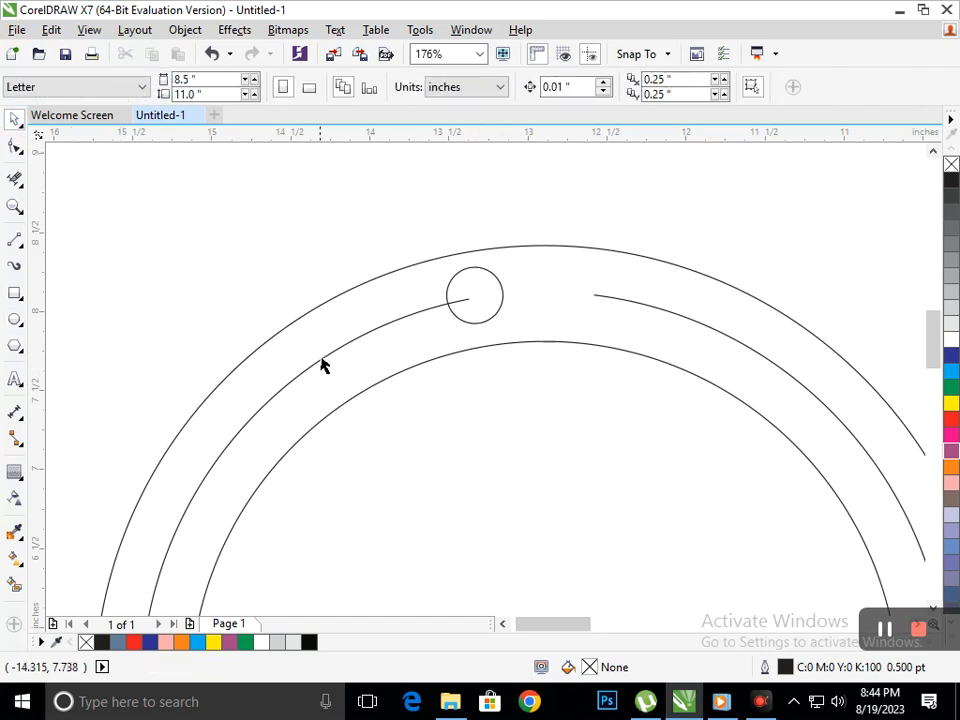
Step: Set the outline width of the open middle circle to 25 pt
{"action": "left_click", "coordinate": [322, 360]}
{"action": "left_click", "coordinate": [222, 269]}
{"action": "left_click_drag", "start_coordinate": [600, 295], "coordinate": [603, 263]}
{"action": "key", "text": "ctrl+z"}
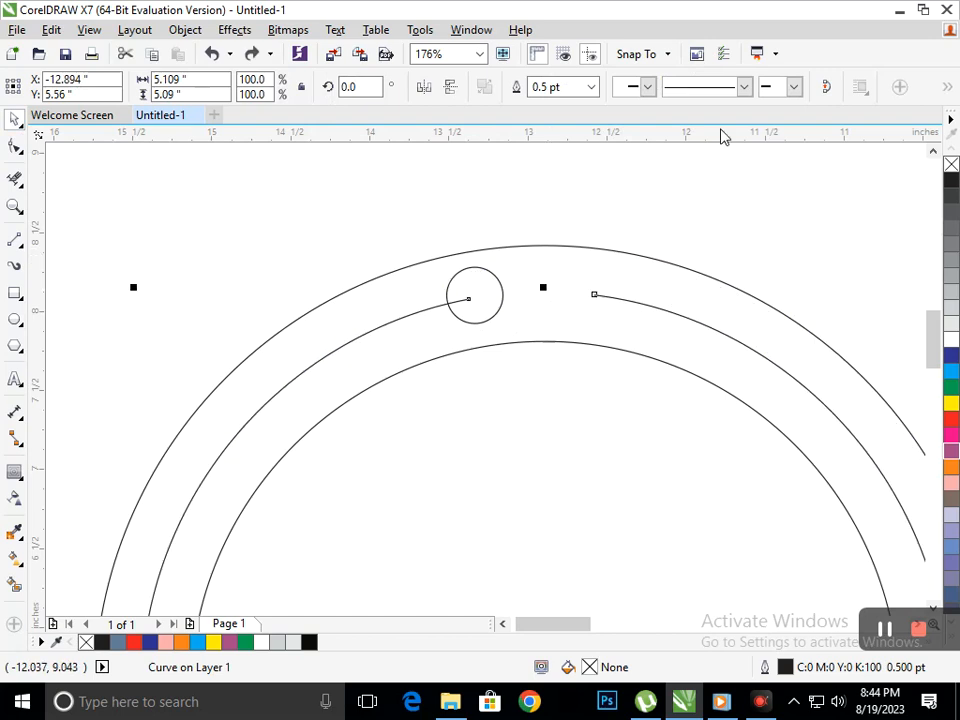
{"action": "left_click", "coordinate": [591, 87]}
{"action": "left_click", "coordinate": [546, 302]}
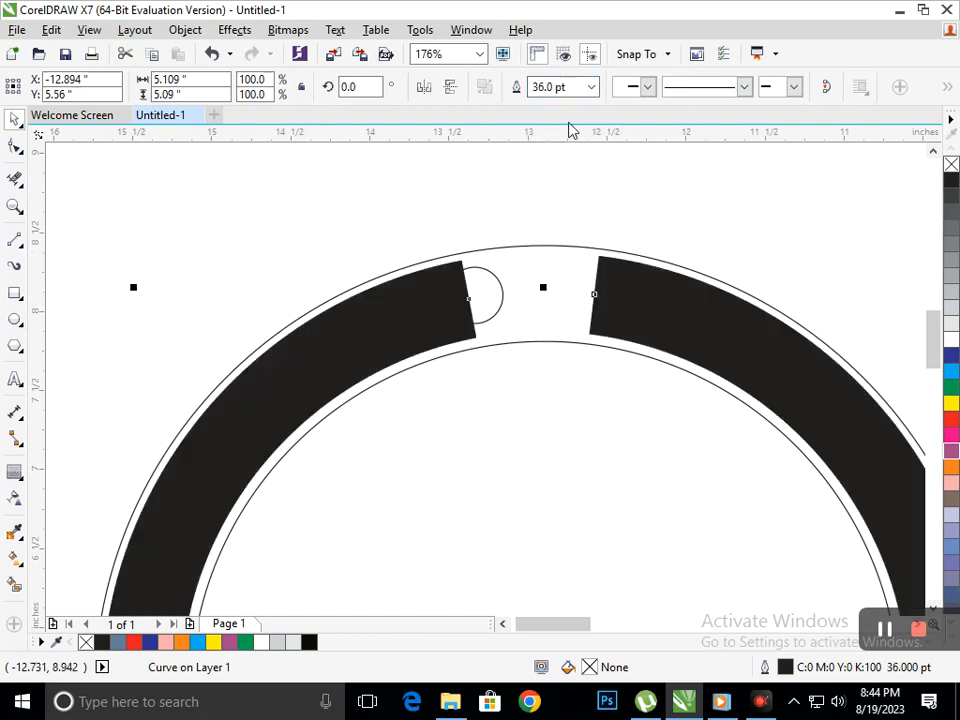
{"action": "left_click", "coordinate": [566, 87]}
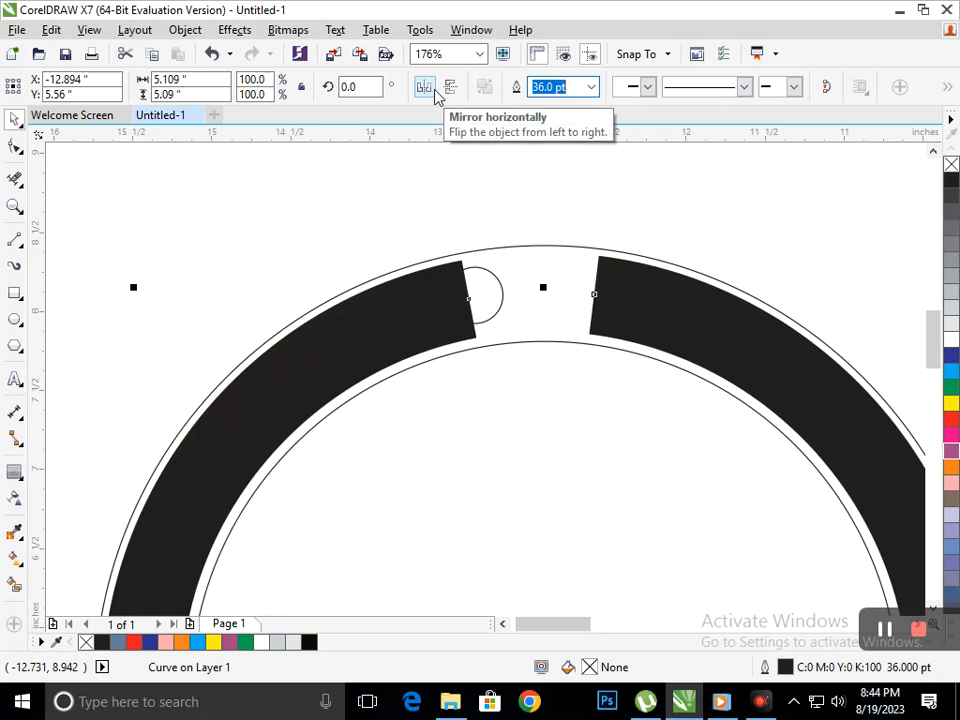
{"action": "type", "text": "25"}
{"action": "key", "text": "Return"}
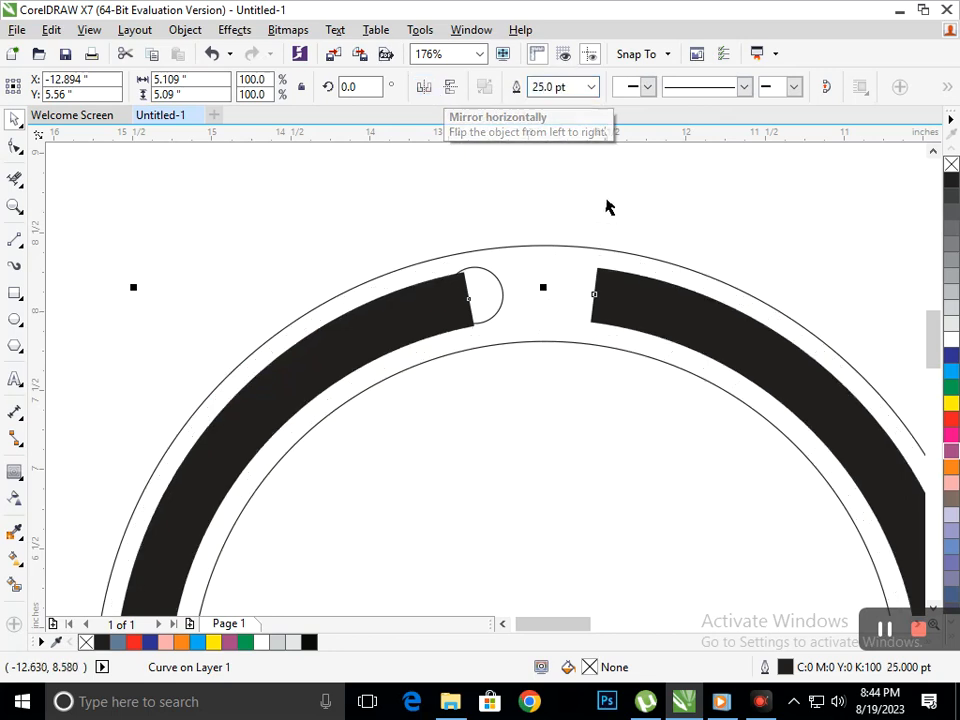
{"action": "left_click", "coordinate": [497, 311]}
{"action": "left_click", "coordinate": [438, 337]}
{"action": "left_click", "coordinate": [361, 217]}
{"action": "left_click", "coordinate": [480, 267]}
{"action": "left_click_drag", "start_coordinate": [494, 251], "coordinate": [534, 197]}
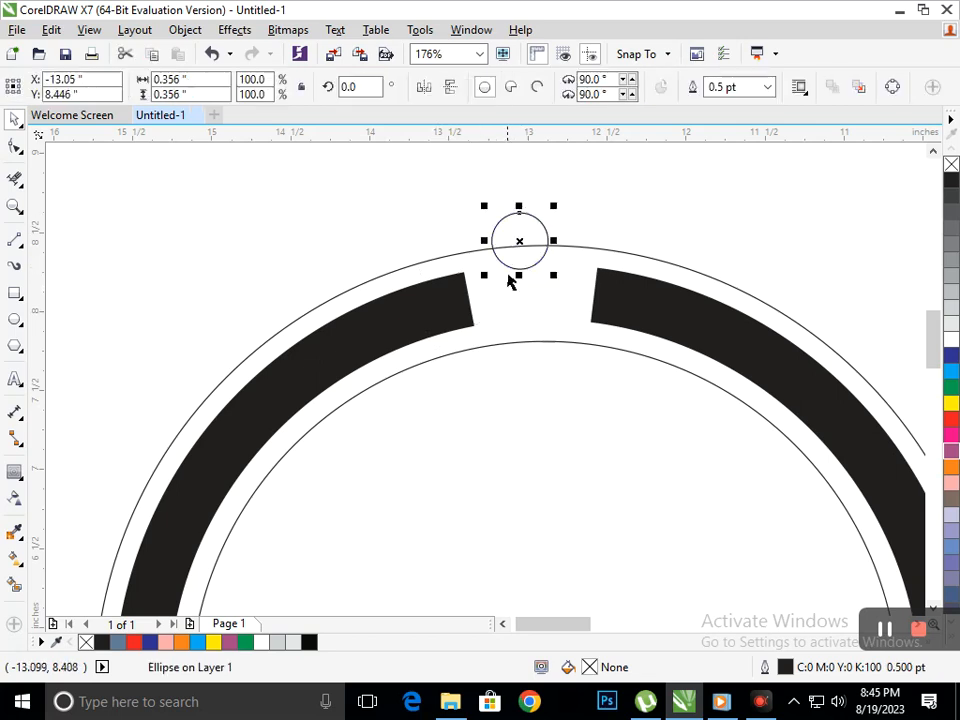
{"action": "key", "text": "ctrl+z"}
Step: Enlarge the small circle at the gap to about 0.385 in, nudge it down and fill it blue
{"action": "left_click_drag", "start_coordinate": [435, 332], "coordinate": [435, 337]}
{"action": "key", "text": "Down"}
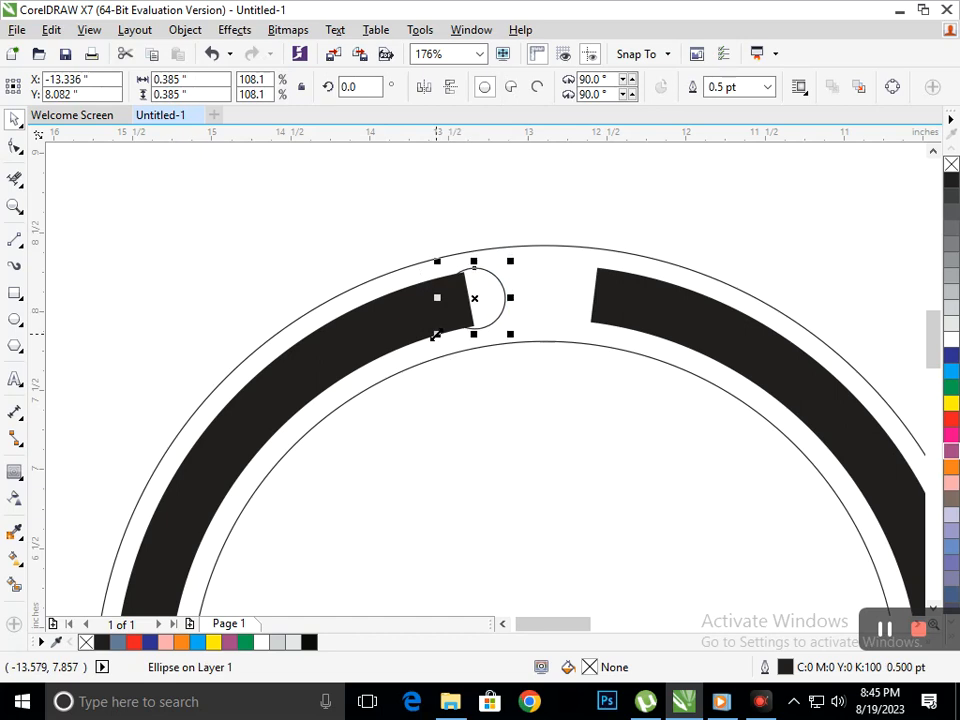
{"action": "left_click", "coordinate": [952, 357]}
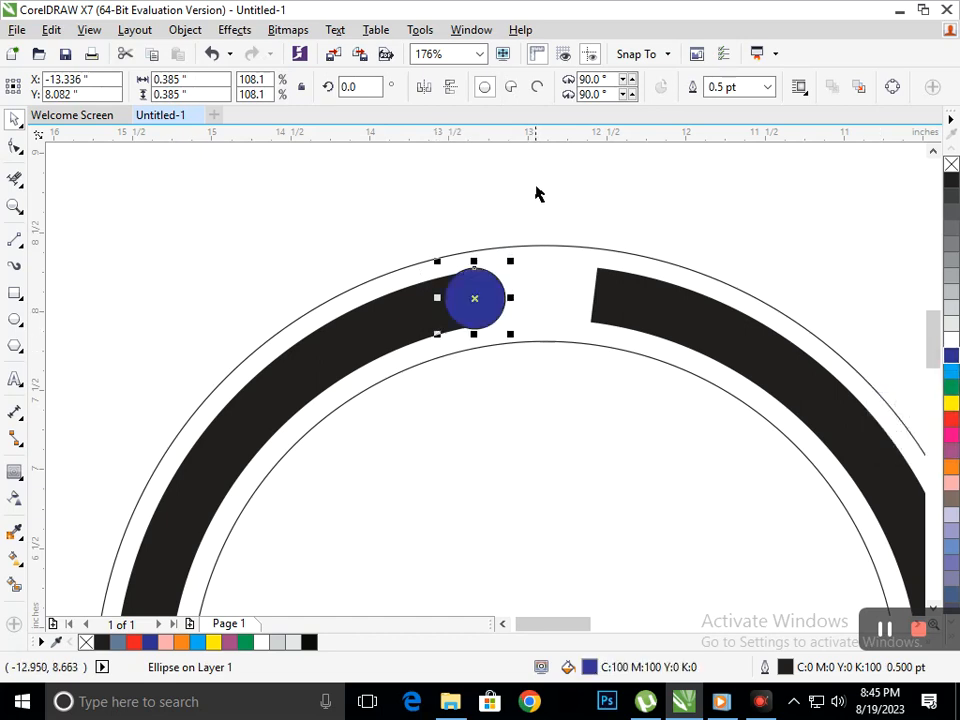
{"action": "left_click", "coordinate": [461, 345]}
{"action": "left_click_drag", "start_coordinate": [415, 338], "coordinate": [382, 354]}
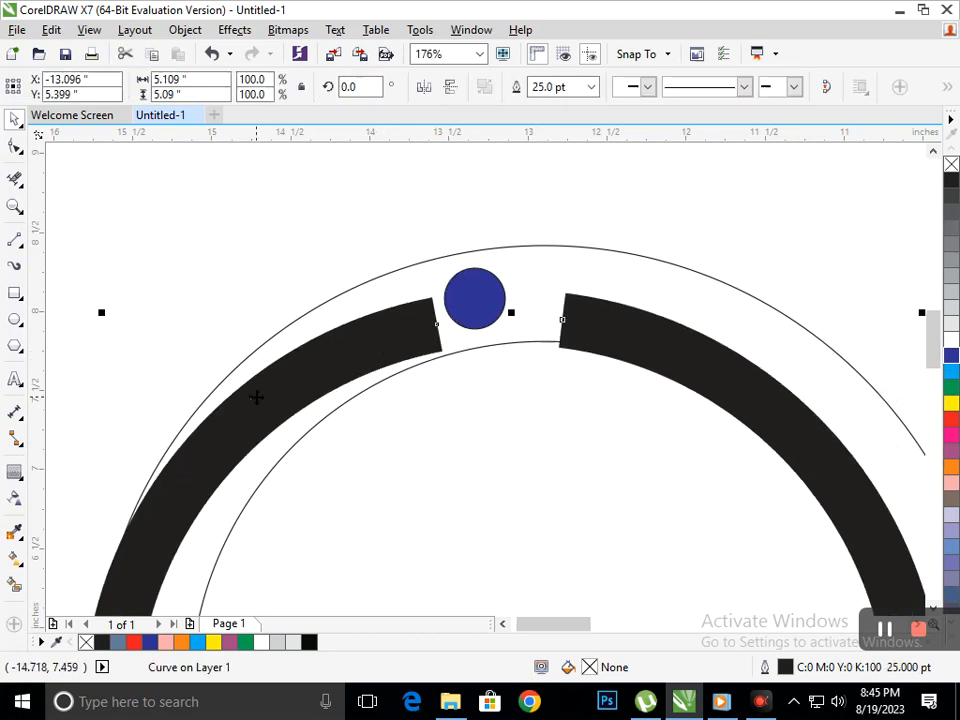
{"action": "left_click_drag", "start_coordinate": [256, 397], "coordinate": [404, 367]}
Step: Convert the thick outline of the open black ring to an object
{"action": "left_click", "coordinate": [185, 29]}
{"action": "left_click", "coordinate": [178, 437]}
Step: Try to taper the black ring's right end at the gap to a sharp point by bringing its two end nodes together
{"action": "left_click", "coordinate": [16, 148]}
{"action": "left_click", "coordinate": [591, 321]}
{"action": "left_click_drag", "start_coordinate": [591, 321], "coordinate": [595, 290]}
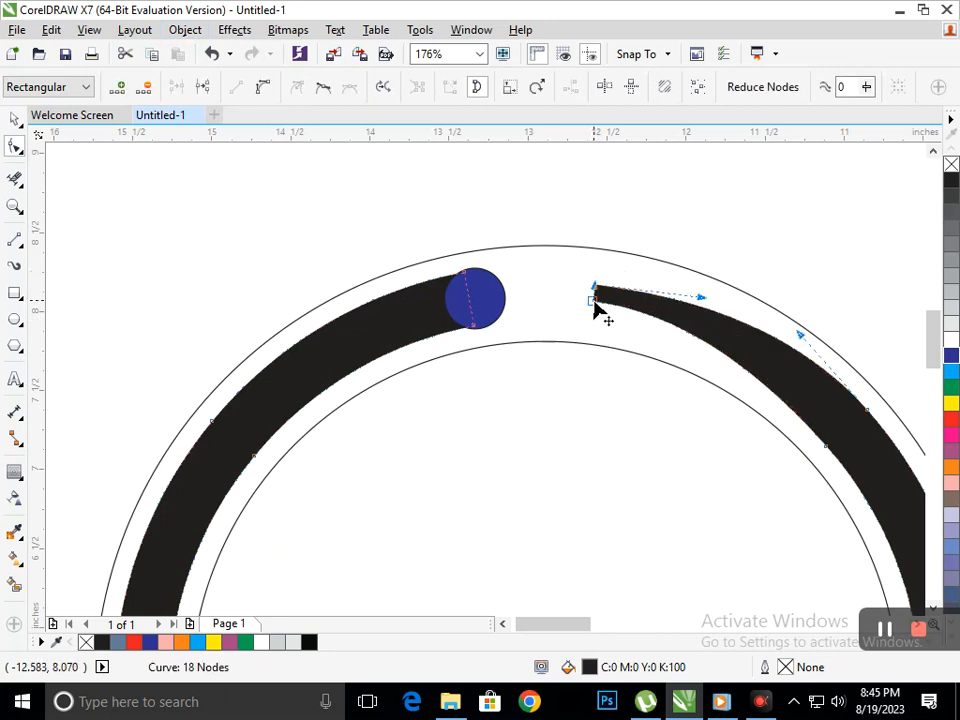
{"action": "scroll", "coordinate": [617, 331], "scroll_direction": "up", "scroll_amount": 5}
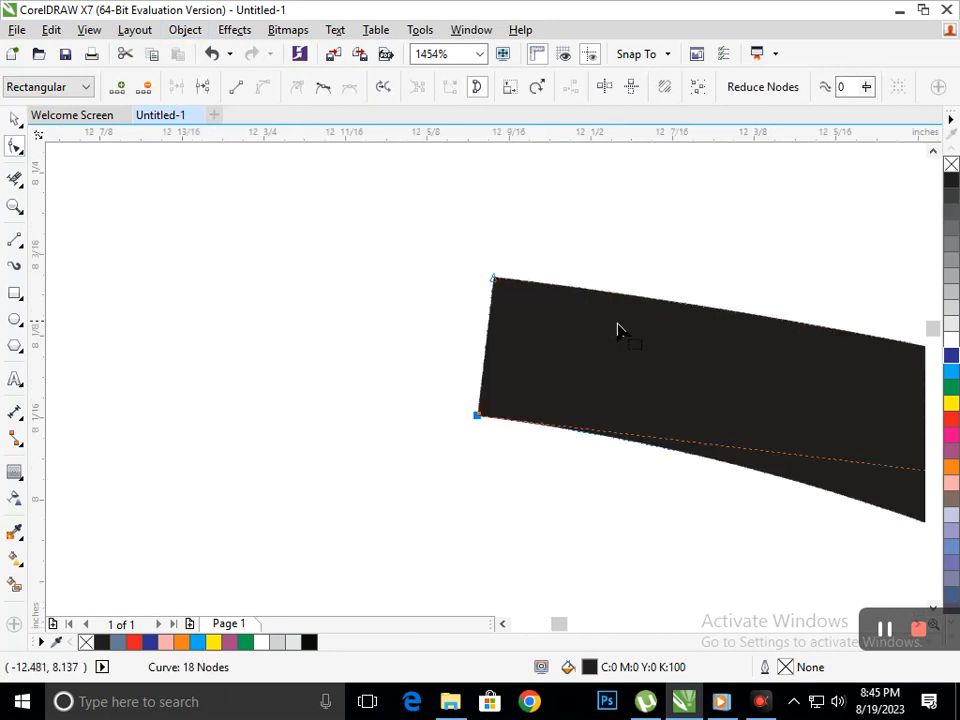
{"action": "left_click_drag", "start_coordinate": [478, 420], "coordinate": [484, 372]}
{"action": "scroll", "coordinate": [589, 456], "scroll_direction": "down", "scroll_amount": 5}
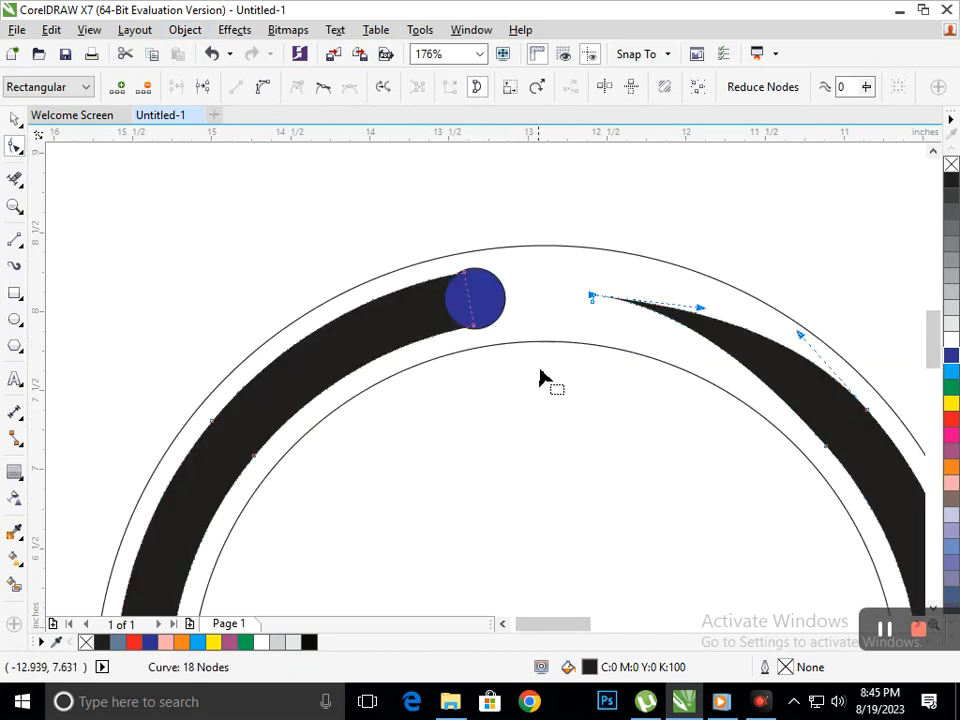
{"action": "scroll", "coordinate": [612, 418], "scroll_direction": "down", "scroll_amount": 3}
{"action": "left_click", "coordinate": [14, 121]}
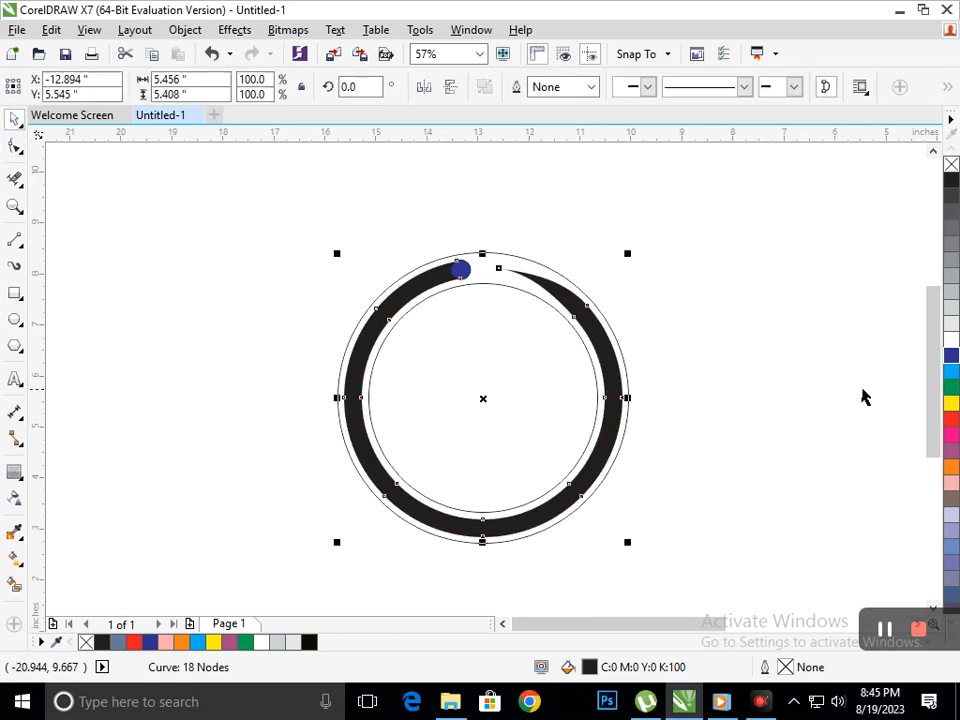
{"action": "left_click", "coordinate": [632, 407]}
{"action": "scroll", "coordinate": [487, 258], "scroll_direction": "up", "scroll_amount": 3}
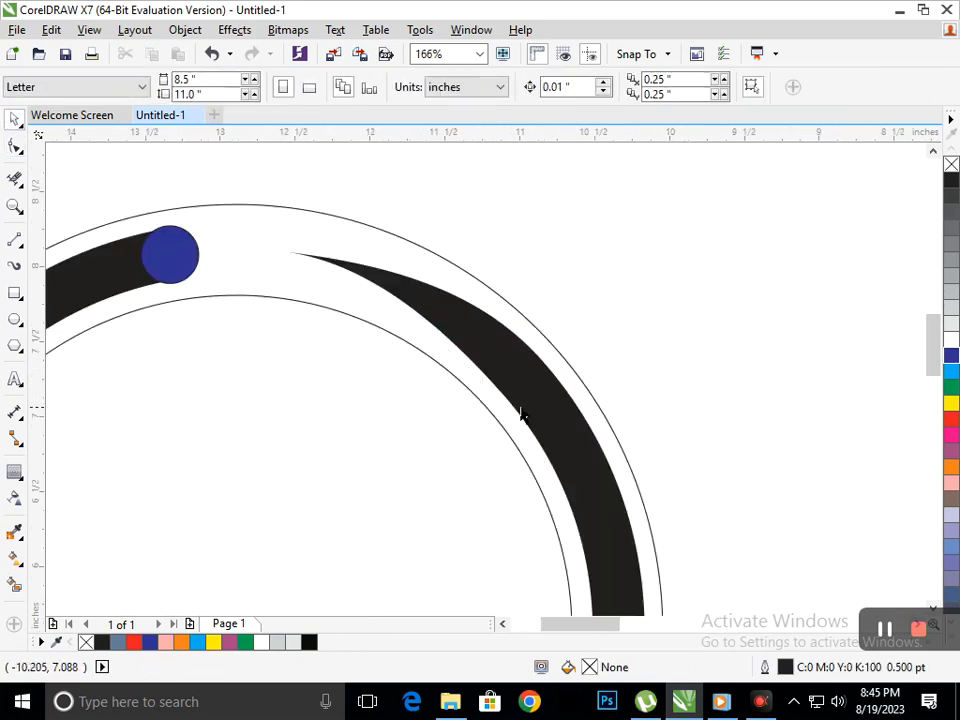
{"action": "left_click", "coordinate": [470, 410]}
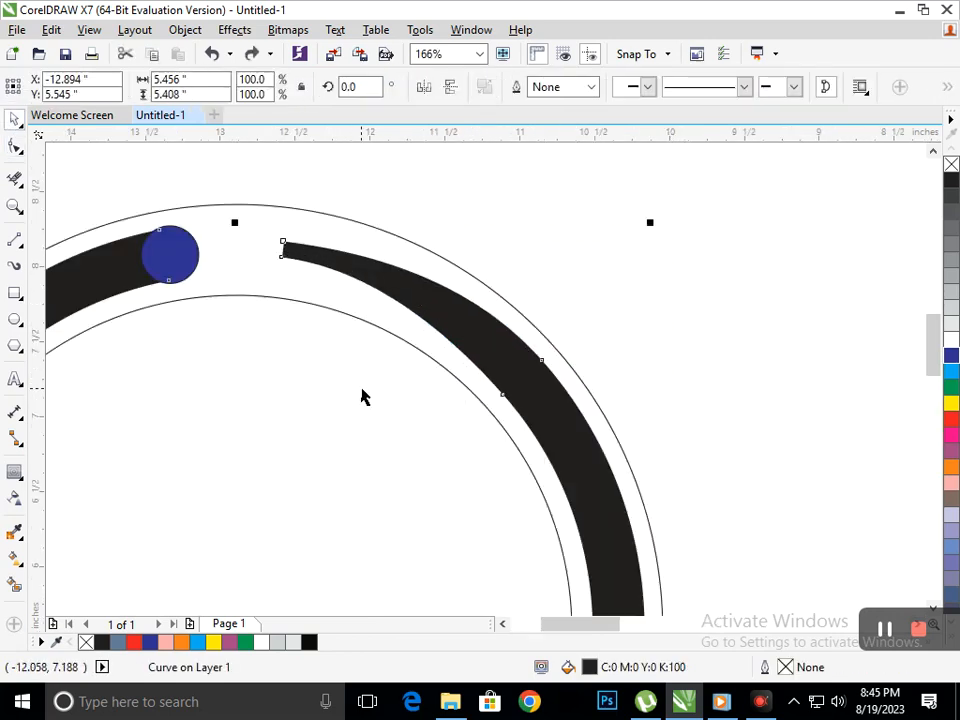
{"action": "key", "text": "ctrl+z"}
{"action": "key", "text": "ctrl+z"}
Step: Taper the black ring's right end at the gap to a narrow tip by moving its lower end node up and upper one down
{"action": "left_click", "coordinate": [15, 147]}
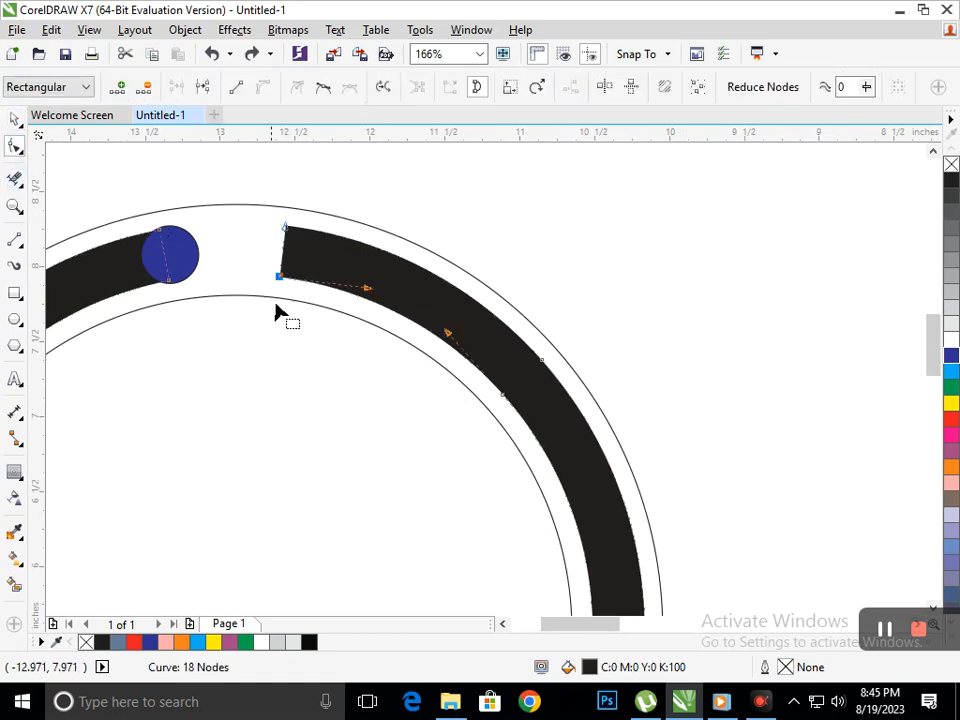
{"action": "left_click_drag", "start_coordinate": [282, 280], "coordinate": [282, 254]}
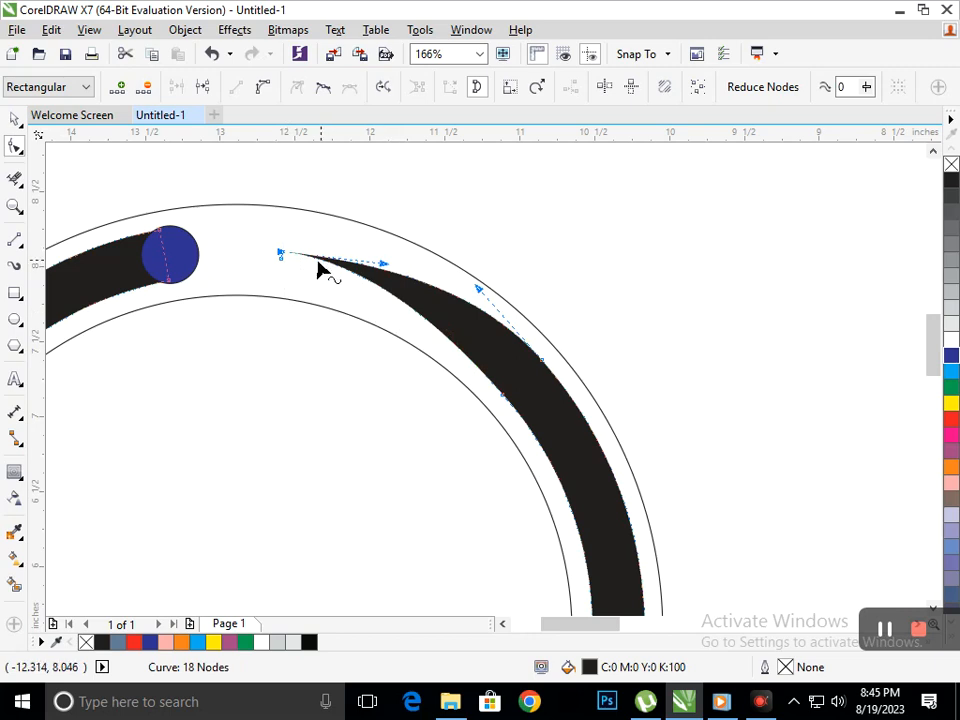
{"action": "key", "text": "ctrl+z"}
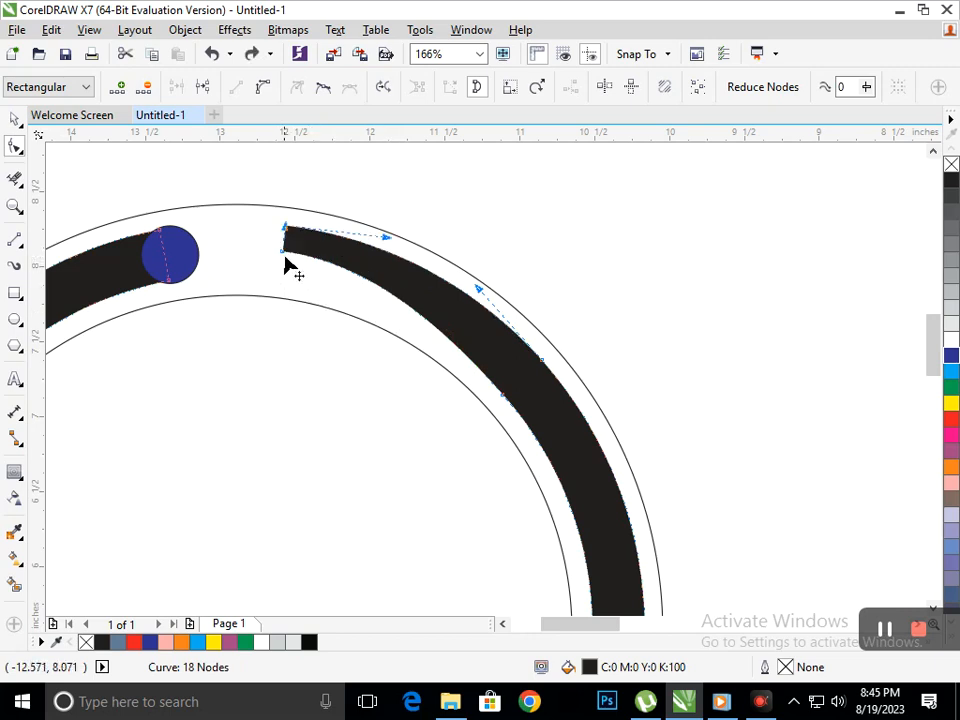
{"action": "left_click_drag", "start_coordinate": [285, 228], "coordinate": [286, 247]}
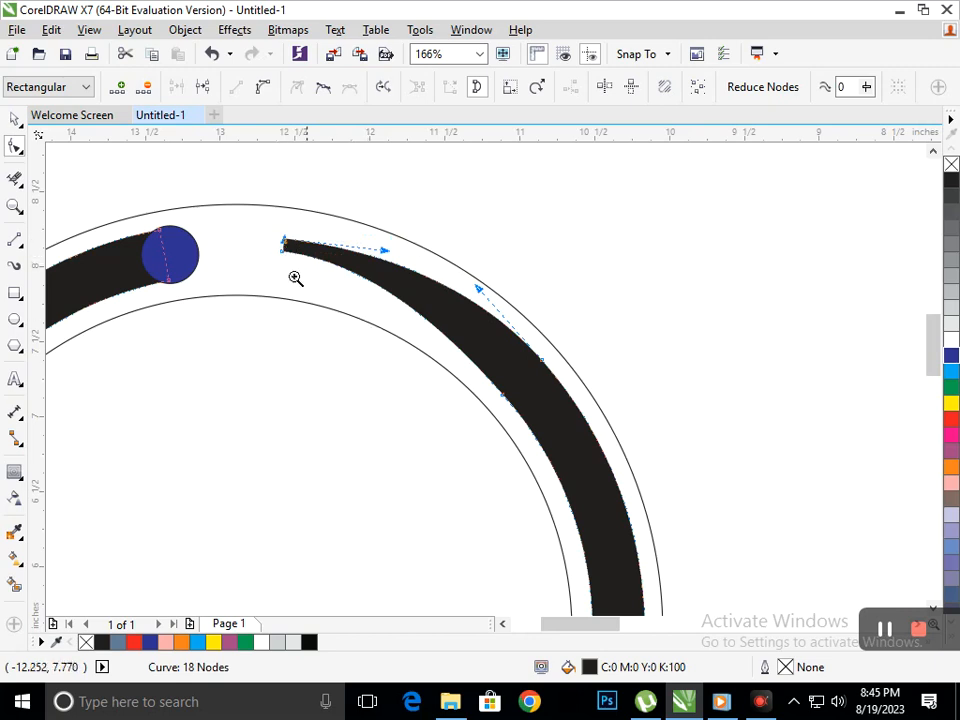
{"action": "key", "text": "F3"}
{"action": "left_click", "coordinate": [17, 118]}
{"action": "left_click", "coordinate": [661, 264]}
{"action": "left_click", "coordinate": [14, 120]}
{"action": "left_click", "coordinate": [85, 205]}
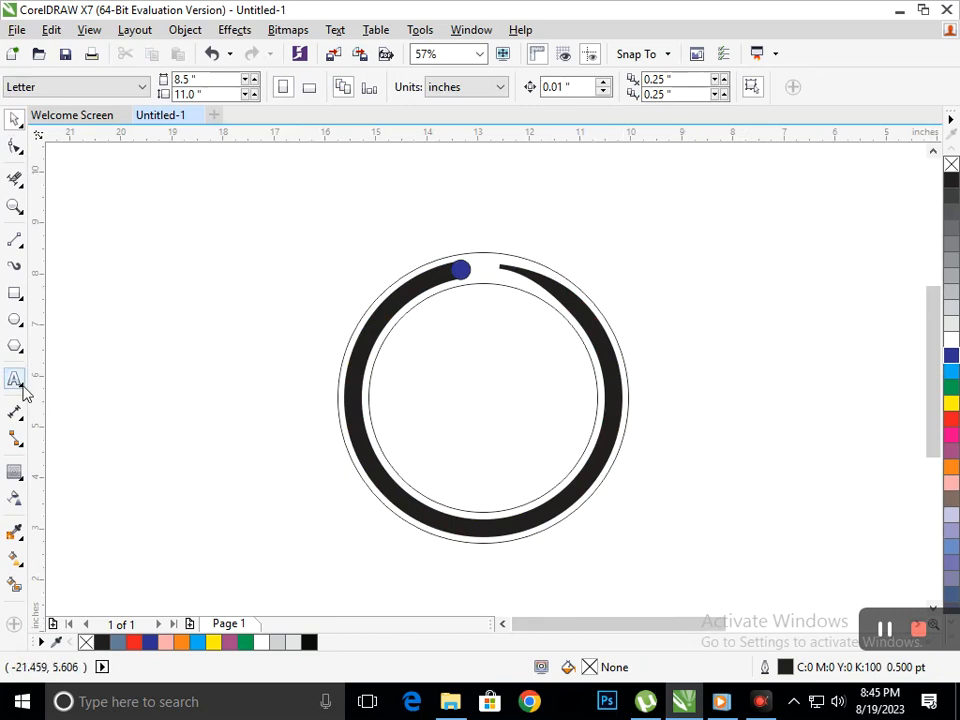
Step: Draw a tall, narrow rectangle about 0.61 by 6.29 in to the left of the ring
{"action": "left_click", "coordinate": [15, 294]}
{"action": "left_click_drag", "start_coordinate": [117, 243], "coordinate": [148, 569]}
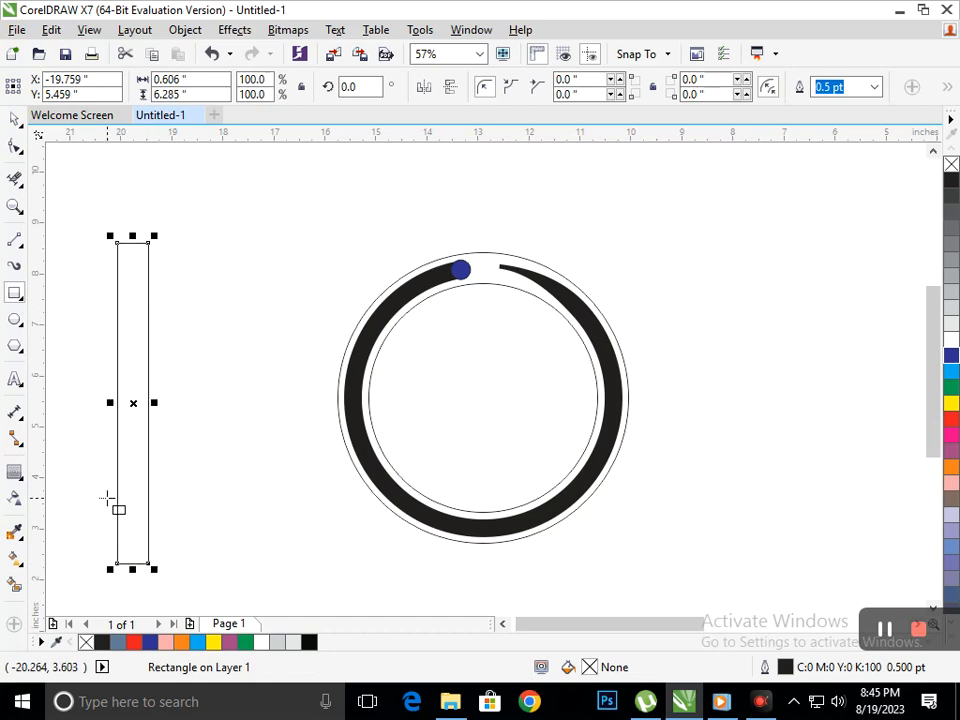
Step: Draw an S-shaped curve with the Pen tool from the middle of the rectangle's right edge down toward the ring's lower part
{"action": "left_click", "coordinate": [18, 250]}
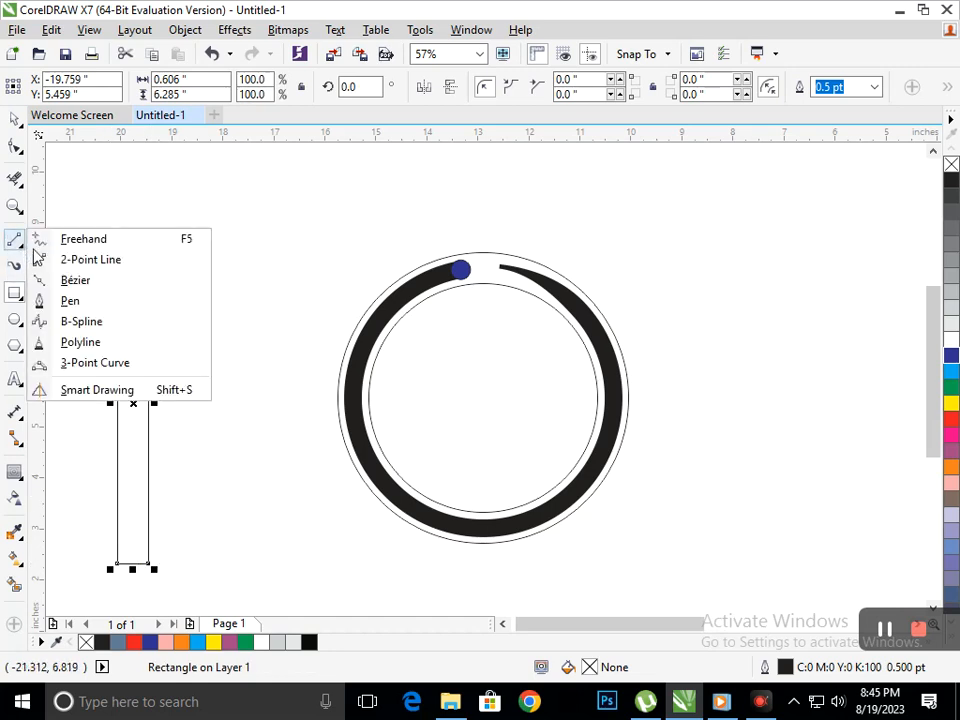
{"action": "left_click", "coordinate": [75, 300]}
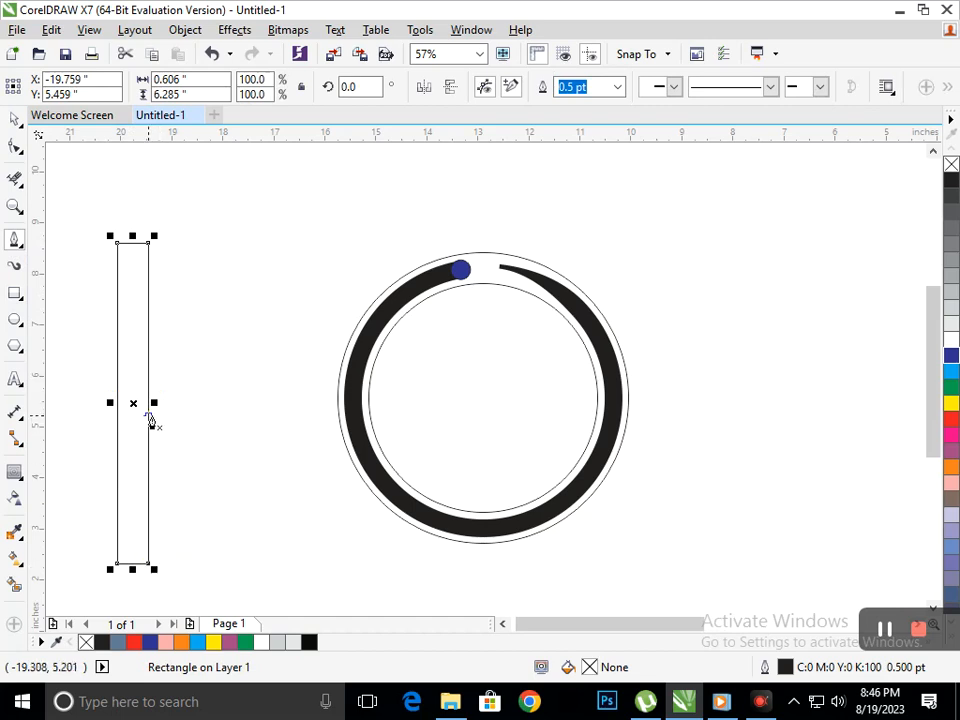
{"action": "left_click", "coordinate": [153, 403]}
{"action": "left_click_drag", "start_coordinate": [249, 464], "coordinate": [257, 553]}
{"action": "left_click_drag", "start_coordinate": [343, 528], "coordinate": [396, 500]}
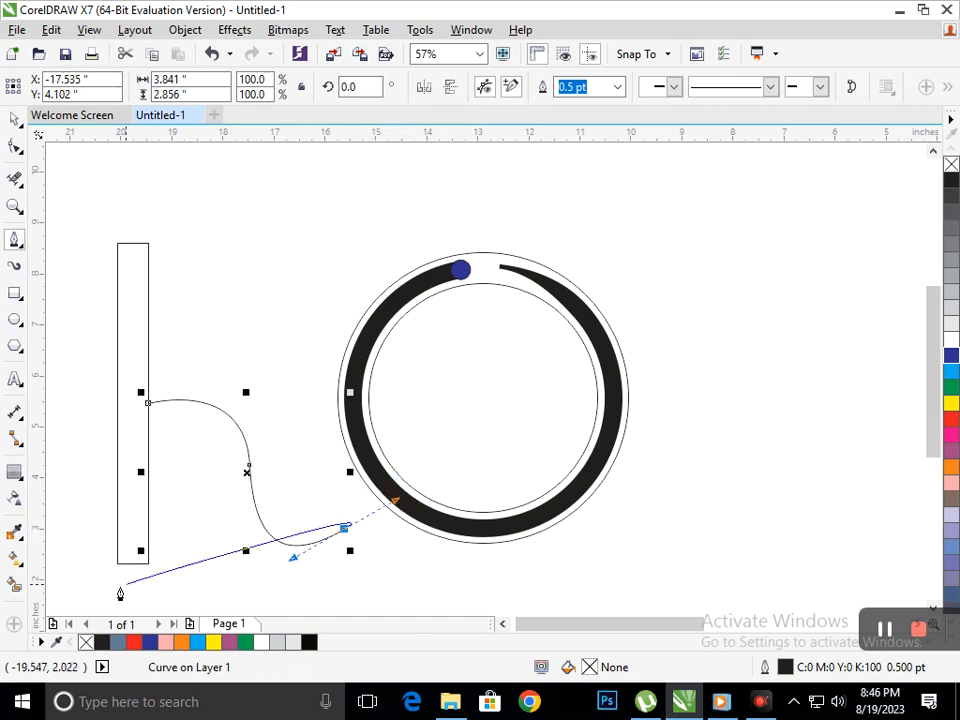
Step: Reshape the S-curve by moving its end node slightly down and left and shortening the middle node's handles
{"action": "left_click", "coordinate": [14, 145]}
{"action": "left_click_drag", "start_coordinate": [346, 537], "coordinate": [331, 549]}
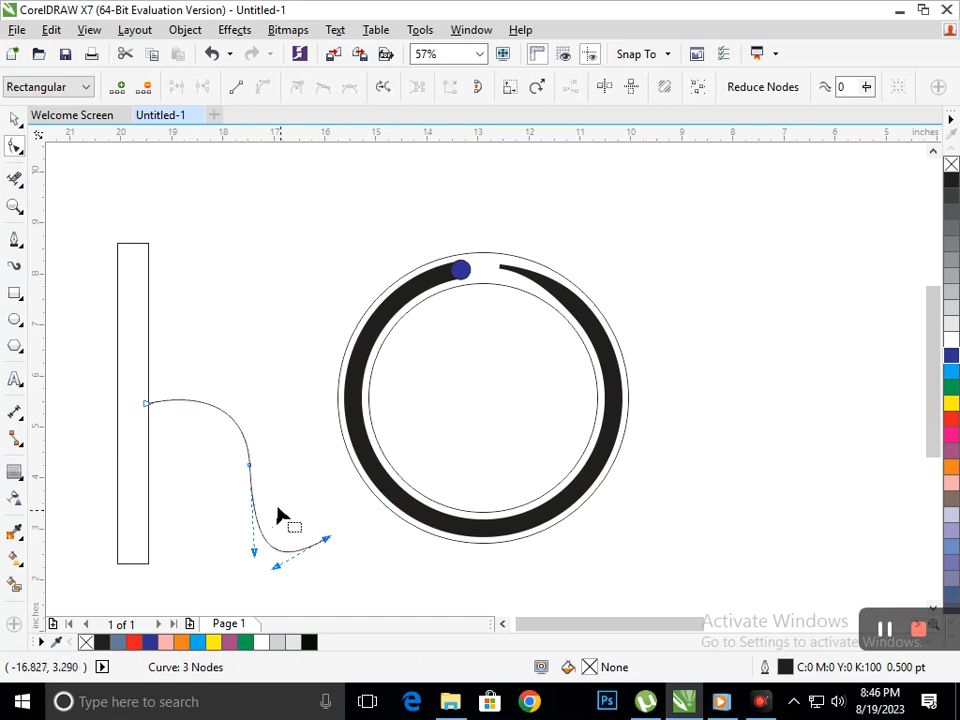
{"action": "left_click", "coordinate": [250, 466]}
{"action": "left_click_drag", "start_coordinate": [259, 558], "coordinate": [249, 537]}
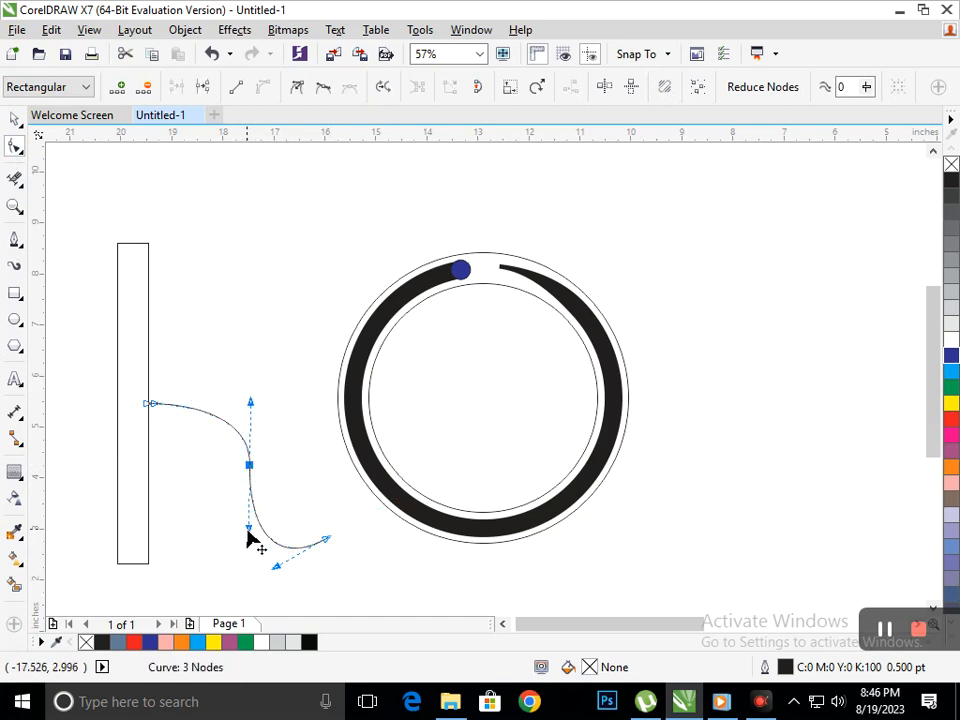
{"action": "left_click", "coordinate": [15, 121]}
{"action": "left_click", "coordinate": [182, 262]}
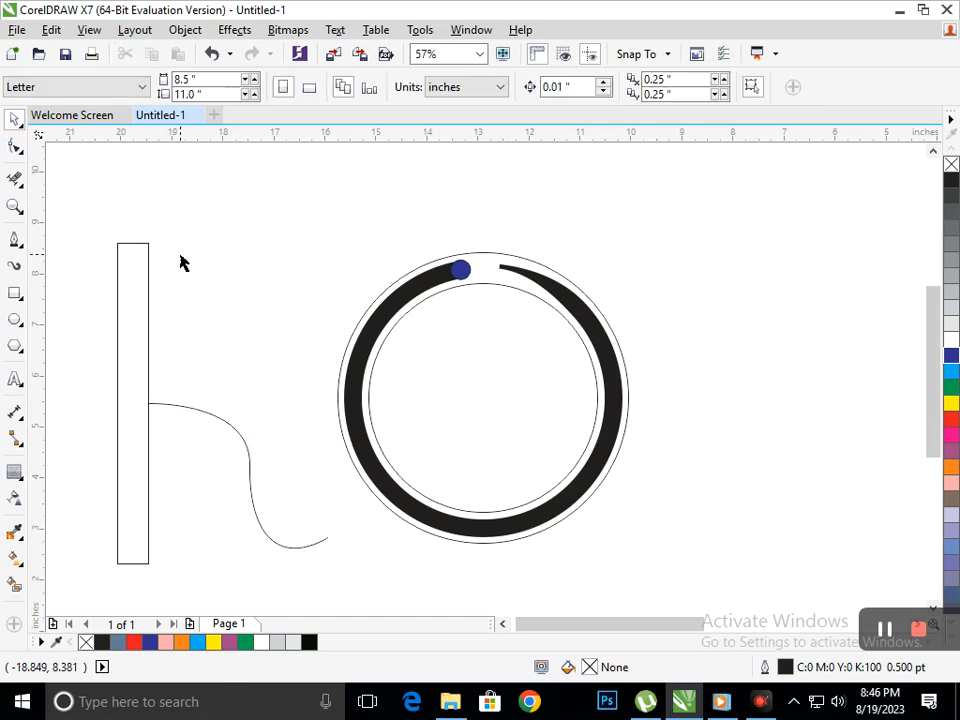
Step: Thicken the S-shaped curve by setting its outline width to 50 pt
{"action": "left_click", "coordinate": [289, 548]}
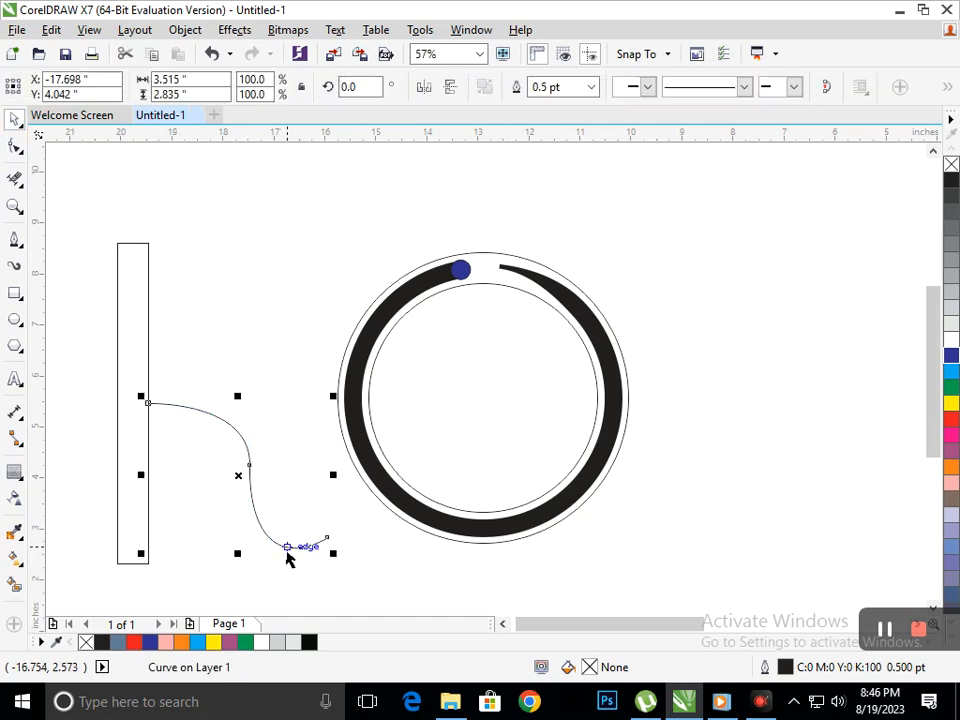
{"action": "left_click", "coordinate": [591, 87]}
{"action": "left_click", "coordinate": [548, 303]}
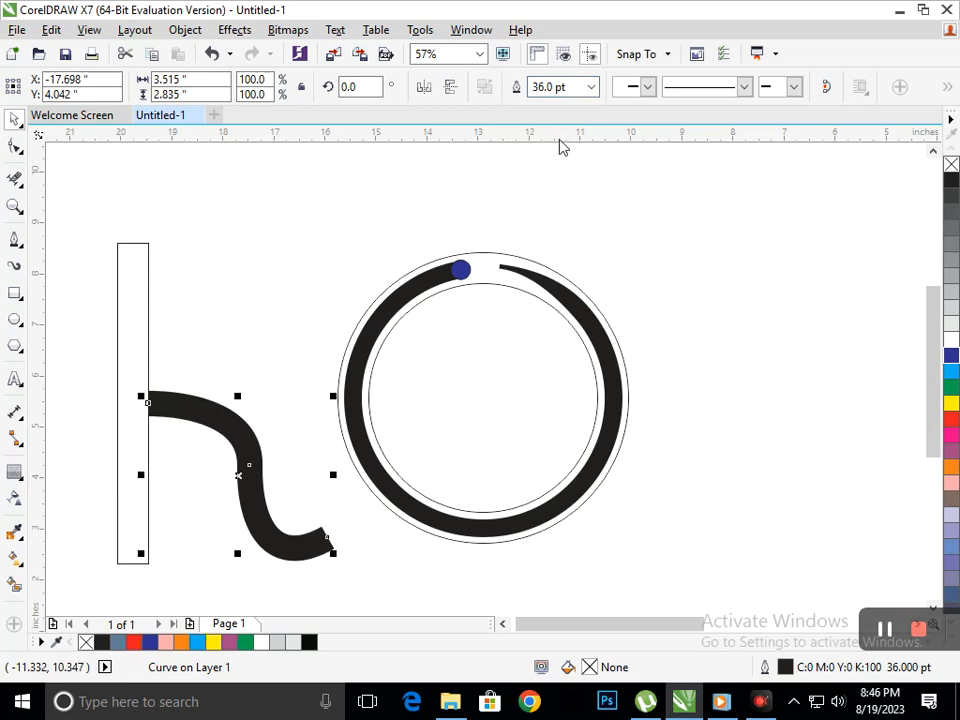
{"action": "left_click", "coordinate": [566, 88]}
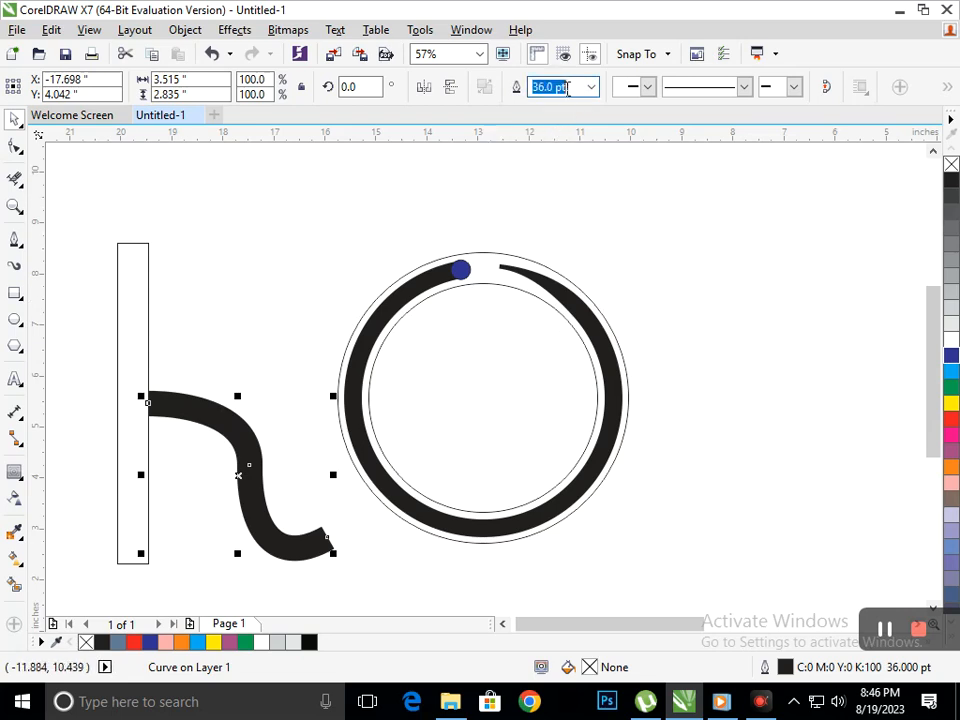
{"action": "type", "text": "50"}
{"action": "key", "text": "Return"}
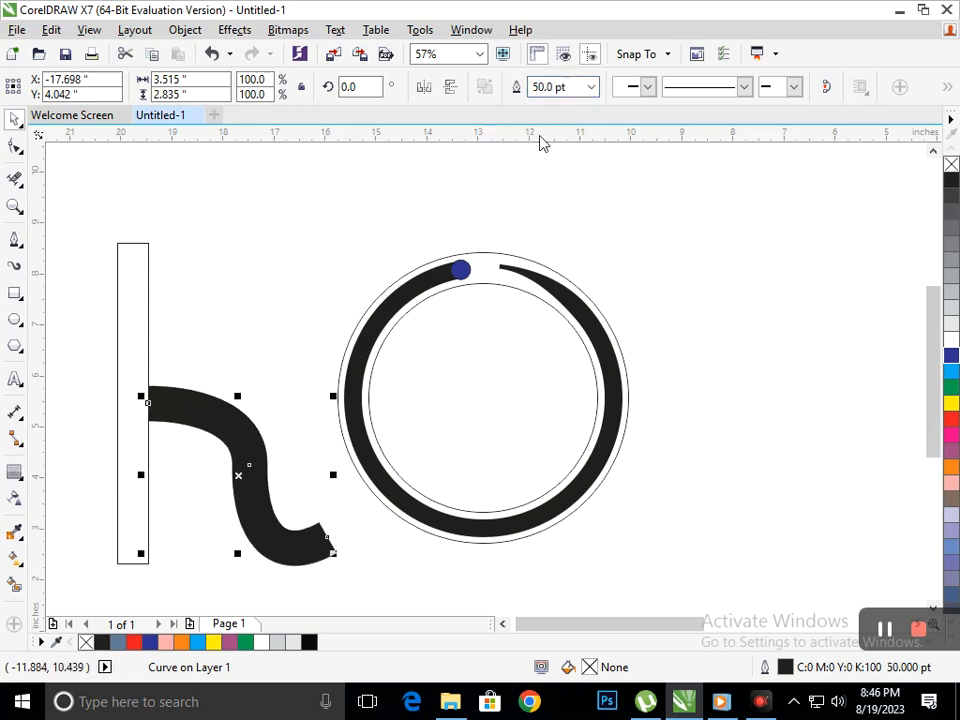
{"action": "left_click", "coordinate": [296, 378]}
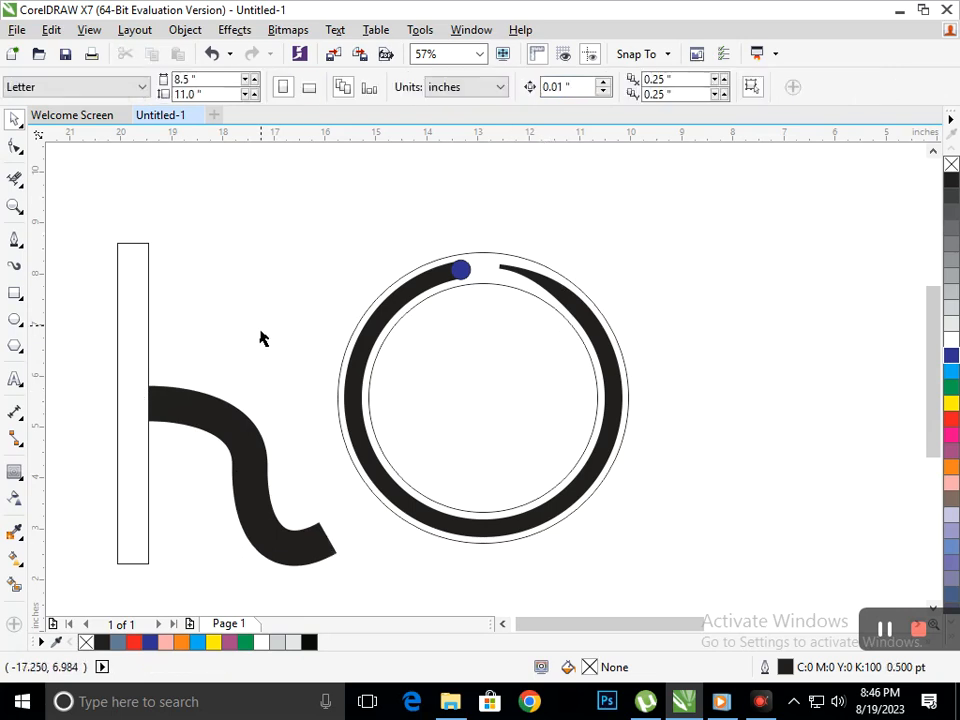
{"action": "left_click", "coordinate": [144, 483]}
{"action": "left_click", "coordinate": [144, 521]}
{"action": "left_click_drag", "start_coordinate": [117, 569], "coordinate": [58, 430]}
{"action": "key", "text": "ctrl+z"}
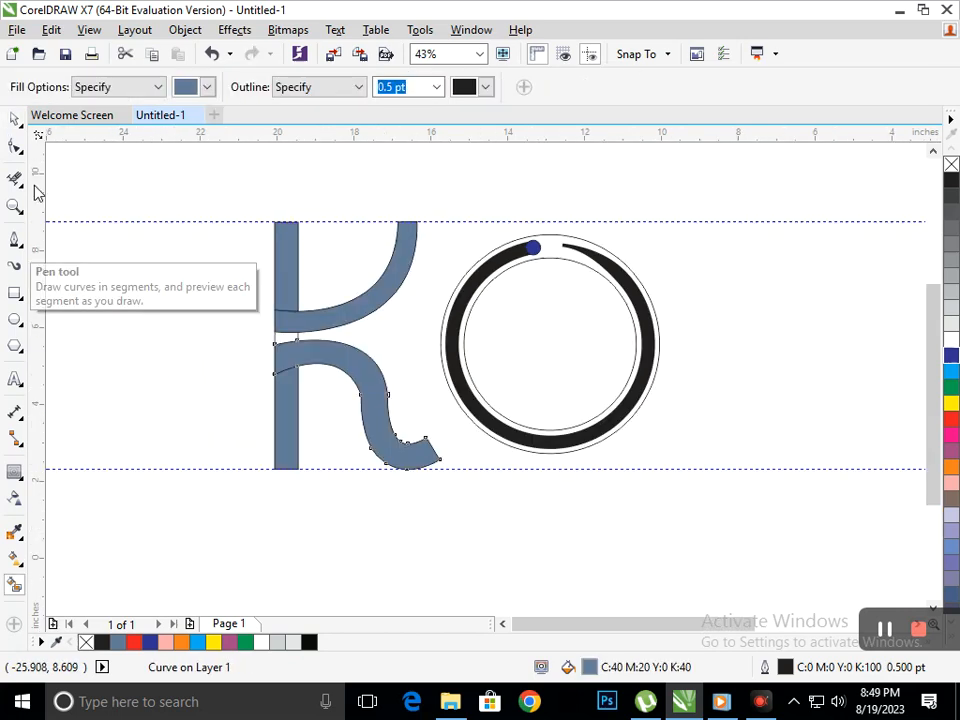
Step: Delete the two horizontal guidelines and remove the leftover unfilled rectangle around the letter's stem
{"action": "left_click", "coordinate": [15, 118]}
{"action": "left_click", "coordinate": [125, 229]}
{"action": "left_click", "coordinate": [124, 220]}
{"action": "key", "text": "Delete"}
{"action": "left_click", "coordinate": [178, 467]}
{"action": "key", "text": "Delete"}
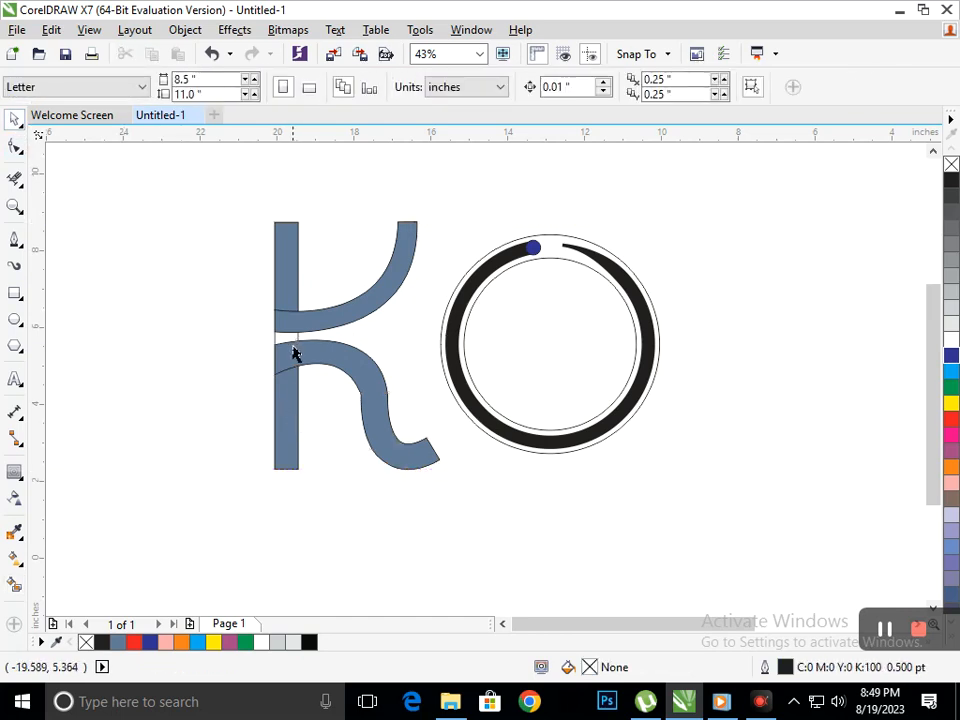
{"action": "left_click_drag", "start_coordinate": [274, 346], "coordinate": [169, 349]}
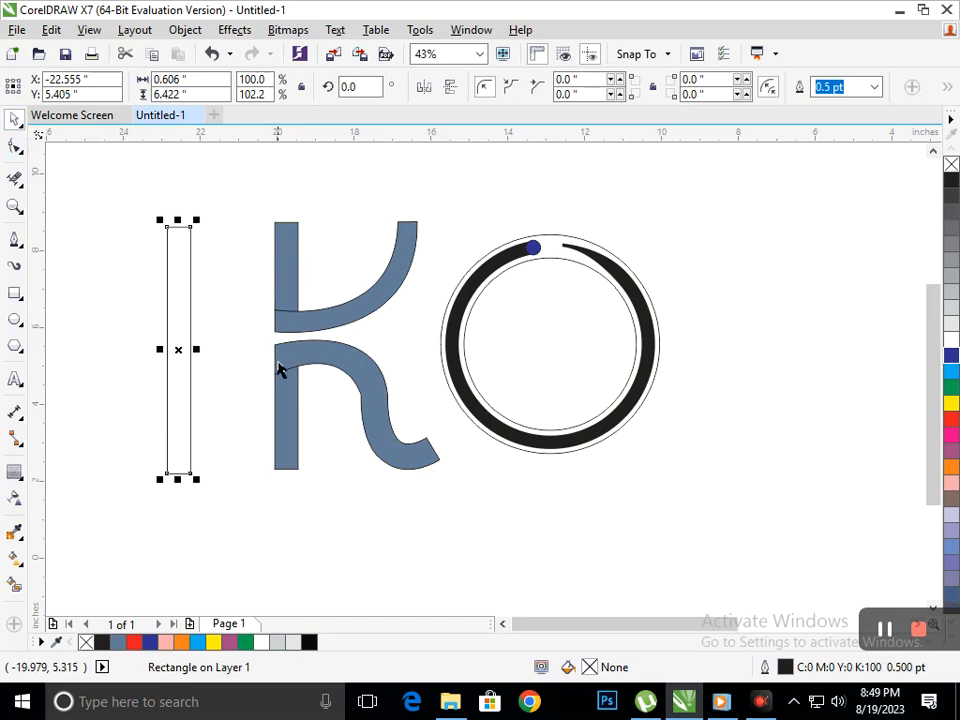
{"action": "key", "text": "ctrl+z"}
Step: Weld the pieces of the letter's lower half into one black shape
{"action": "left_click_drag", "start_coordinate": [463, 519], "coordinate": [195, 328]}
{"action": "left_click", "coordinate": [514, 88]}
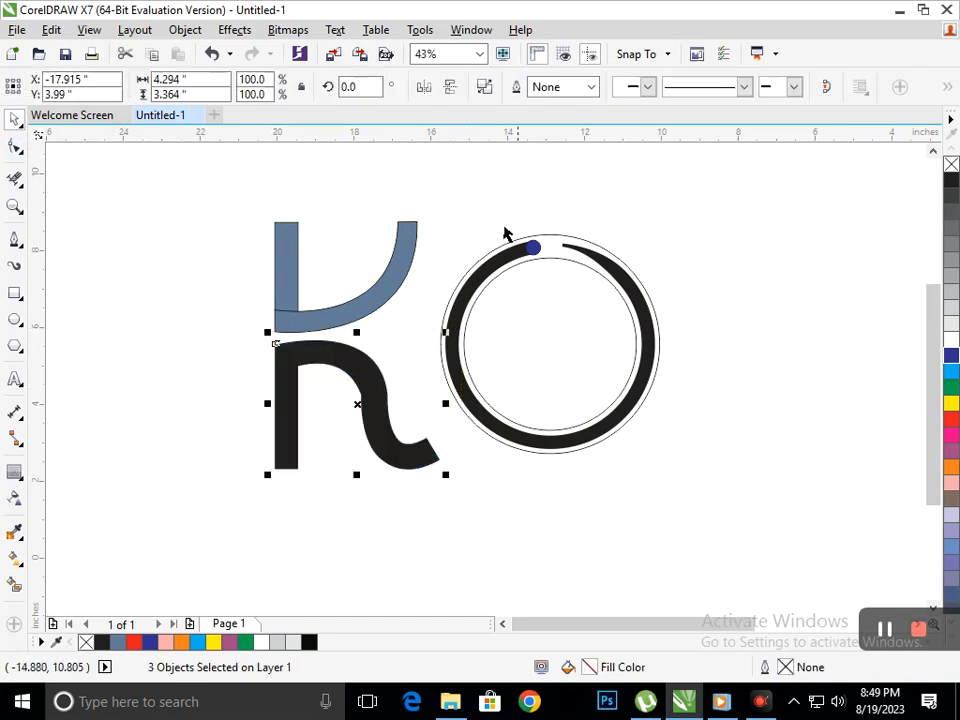
{"action": "left_click_drag", "start_coordinate": [229, 171], "coordinate": [460, 346]}
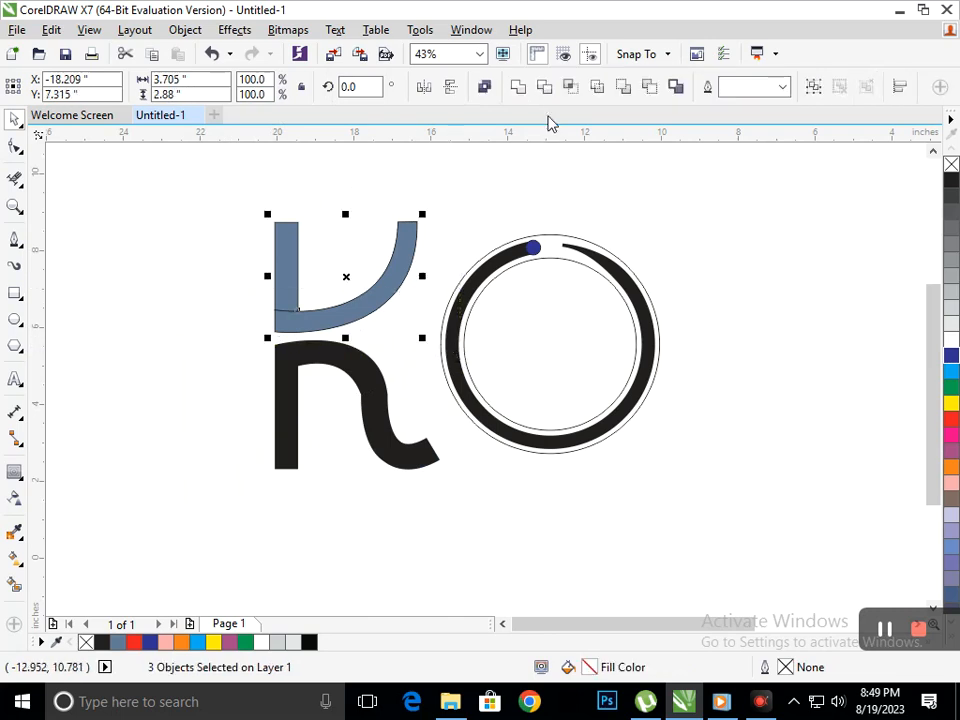
{"action": "key", "text": "Delete"}
{"action": "key", "text": "ctrl+z"}
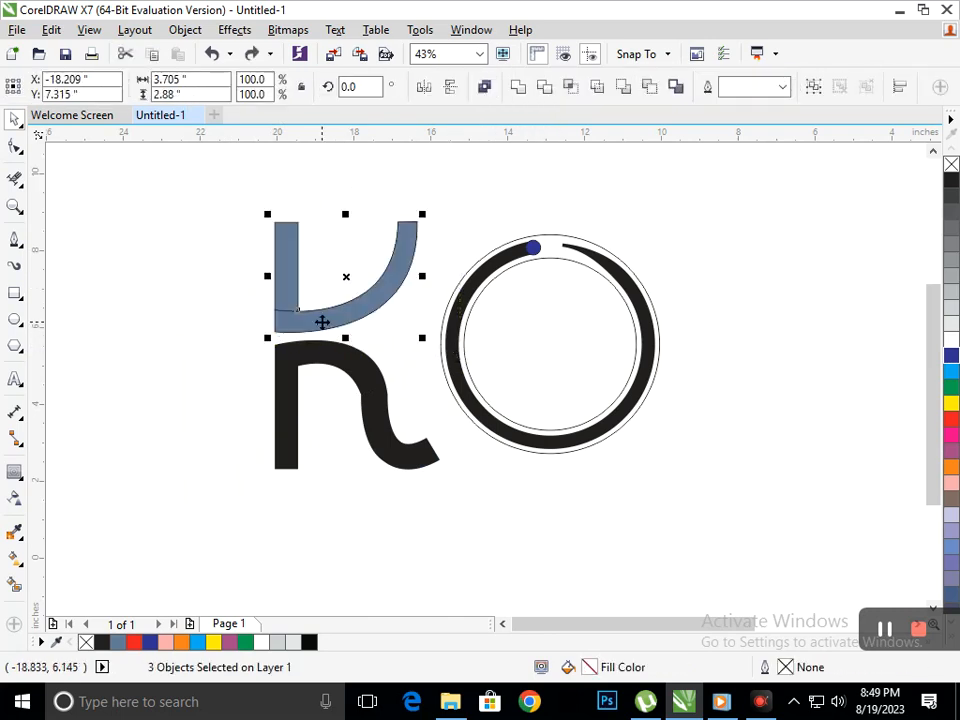
Step: Remove the dividing line between stem and curve in the letter's upper half with the Virtual Segment Delete tool
{"action": "left_click", "coordinate": [15, 178]}
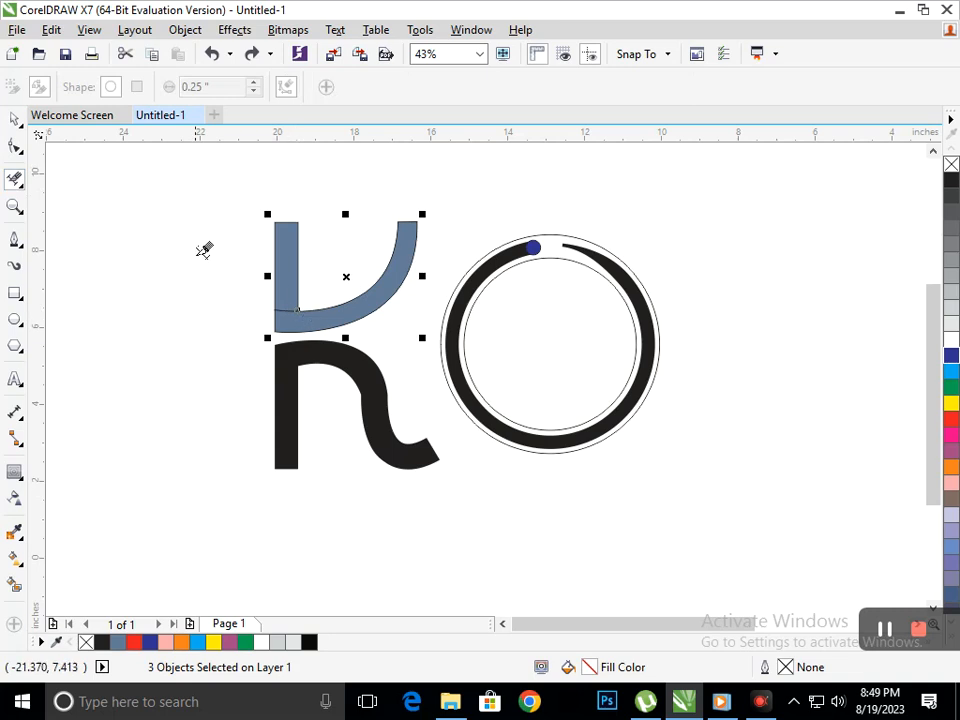
{"action": "scroll", "coordinate": [224, 299], "scroll_direction": "up", "scroll_amount": 4}
{"action": "left_click", "coordinate": [486, 353]}
{"action": "key", "text": "F3"}
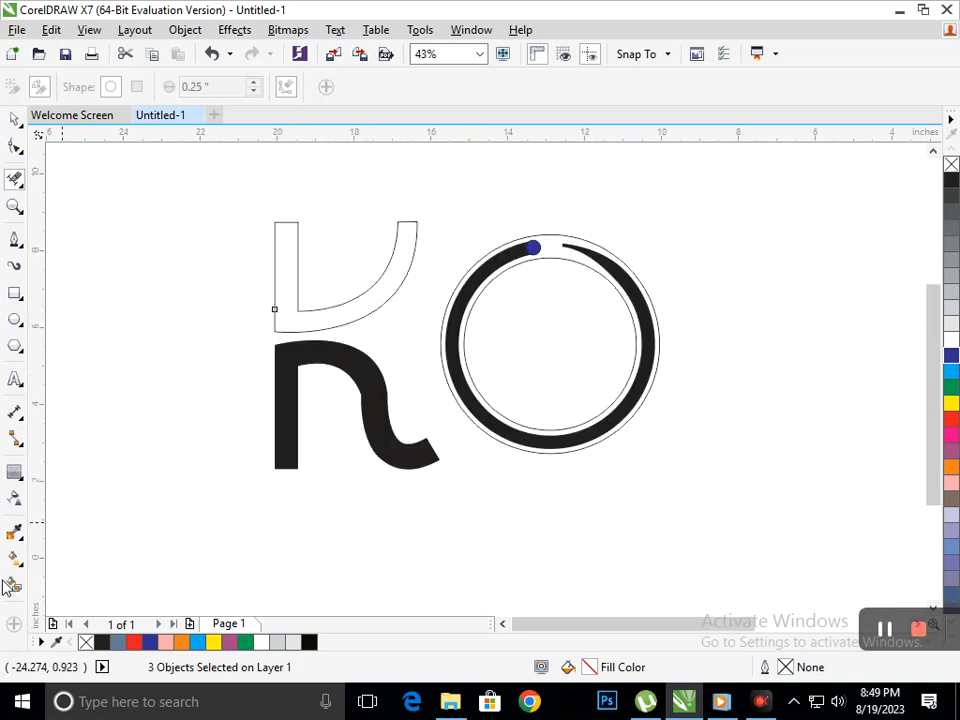
Step: Create one filled shape from the letter's upper half with Smart Fill and color it black
{"action": "left_click", "coordinate": [14, 586]}
{"action": "left_click", "coordinate": [304, 315]}
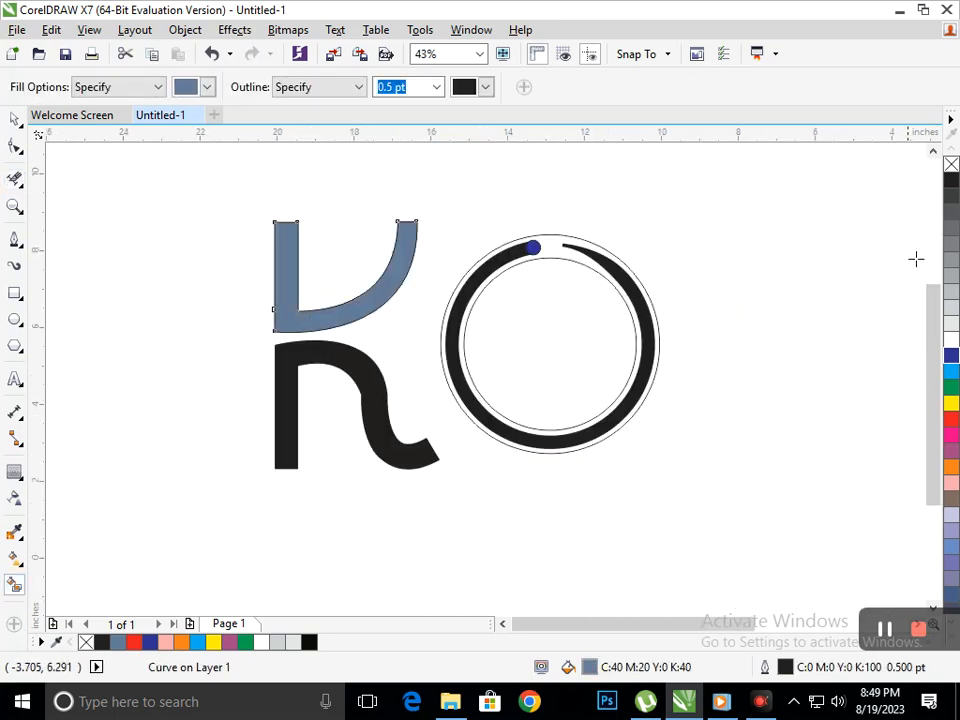
{"action": "left_click", "coordinate": [951, 180]}
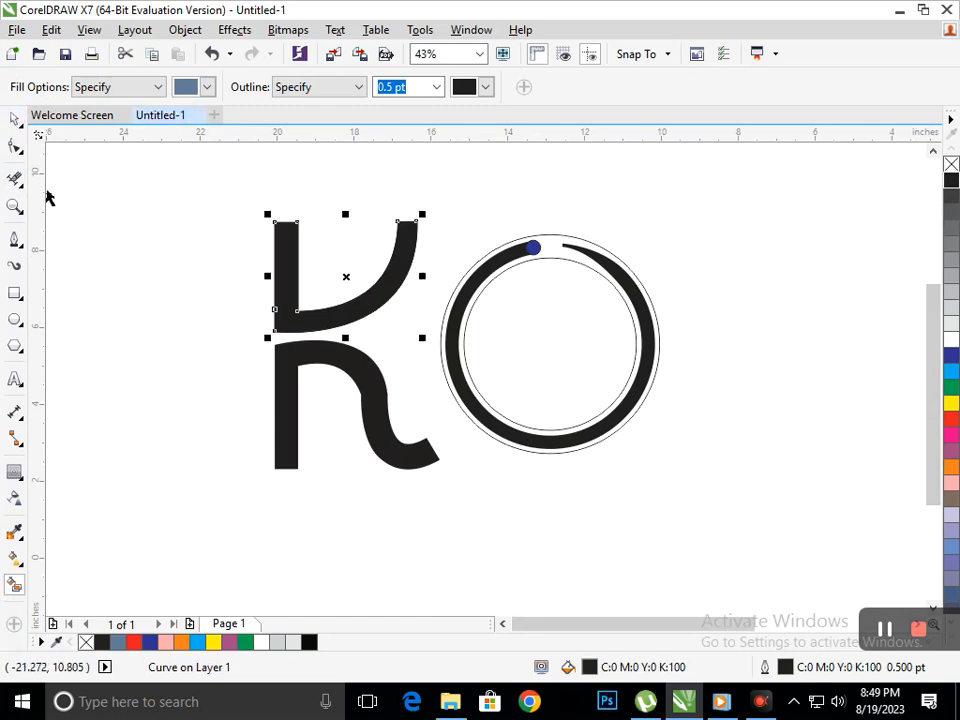
Step: Scale both halves of the letter down together to about 2.08 by 3.12 in and place them inside the ring
{"action": "key", "text": "space"}
{"action": "left_click_drag", "start_coordinate": [240, 203], "coordinate": [430, 519]}
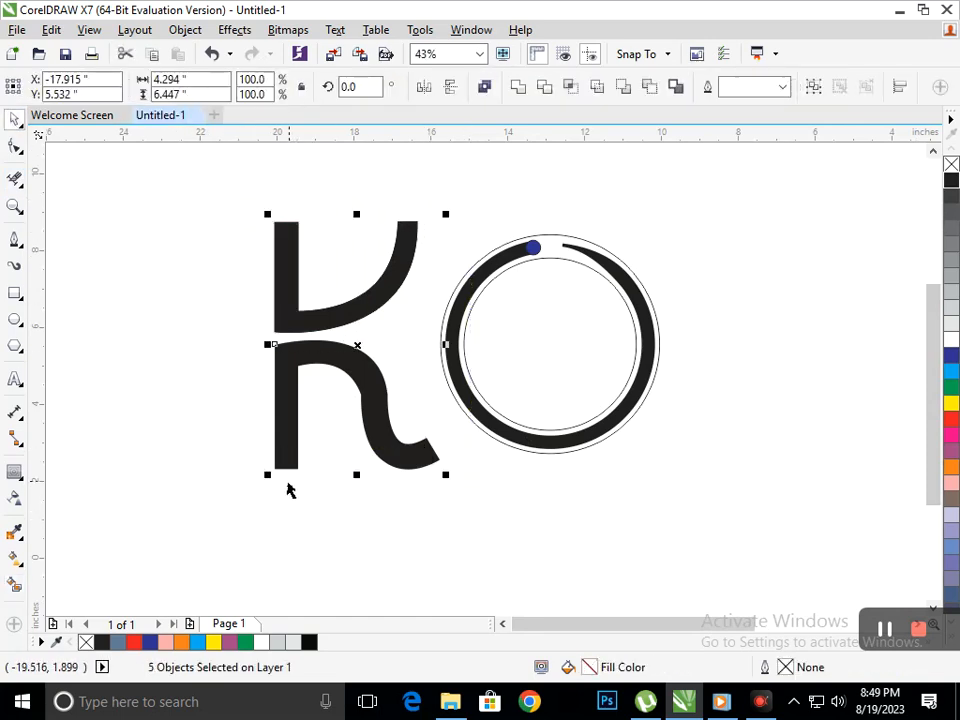
{"action": "left_click_drag", "start_coordinate": [270, 474], "coordinate": [313, 407]}
{"action": "left_click_drag", "start_coordinate": [370, 380], "coordinate": [574, 393]}
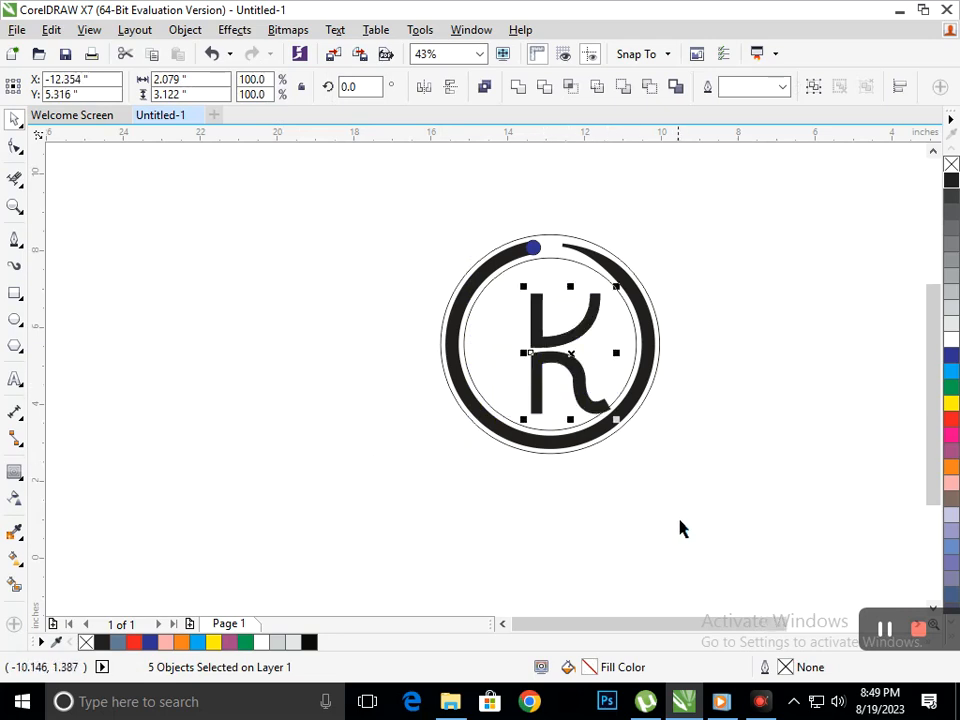
Step: Nudge the letter about 0.31 in left and 0.18 in up to center it in the ring
{"action": "key", "text": "Left"}
{"action": "key", "text": "Left"}
{"action": "key", "text": "Left"}
{"action": "key", "text": "Up"}
{"action": "key", "text": "Up"}
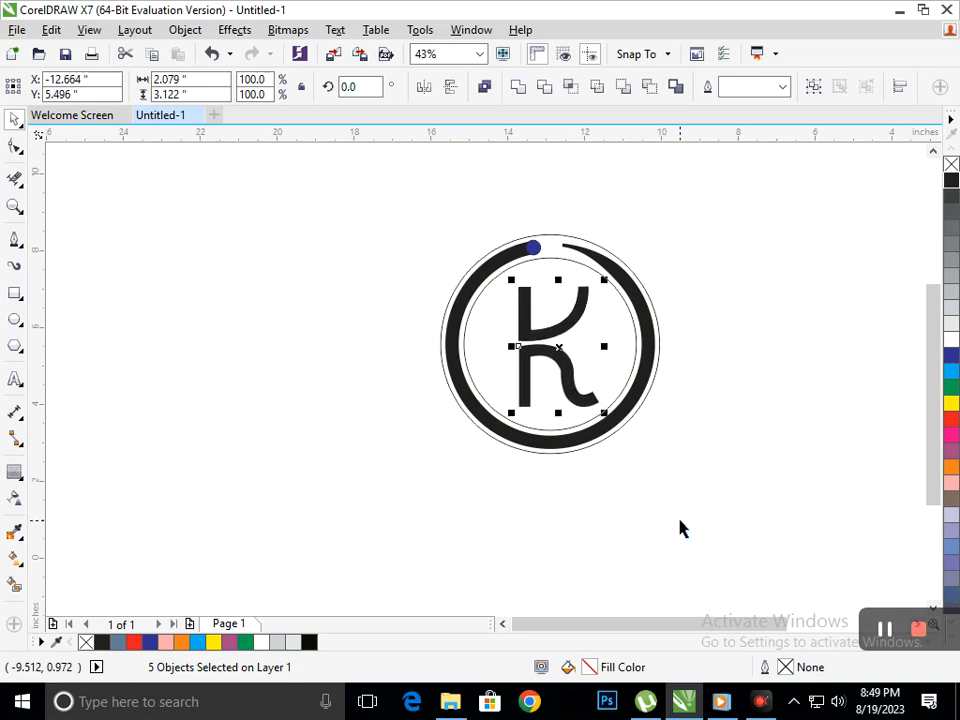
{"action": "left_click", "coordinate": [640, 487]}
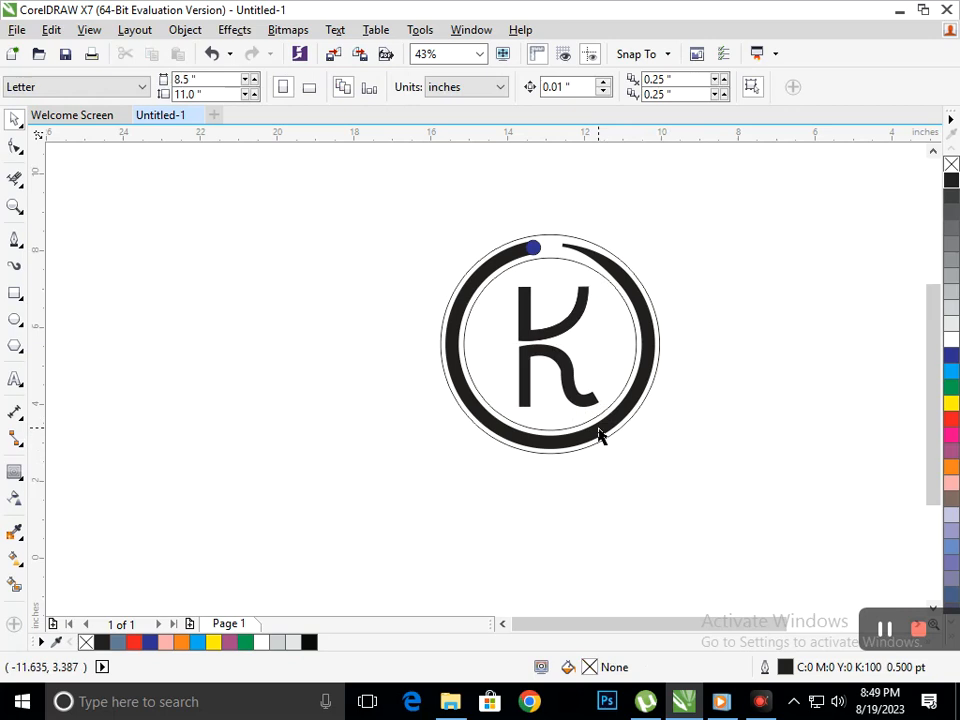
Step: Apply a linear gradient to the ring with Interactive Fill, from black near the dot to orange at its lower right
{"action": "left_click_drag", "start_coordinate": [600, 434], "coordinate": [606, 498]}
{"action": "key", "text": "ctrl+z"}
{"action": "left_click", "coordinate": [23, 570]}
{"action": "left_click", "coordinate": [73, 556]}
{"action": "left_click_drag", "start_coordinate": [512, 252], "coordinate": [600, 454]}
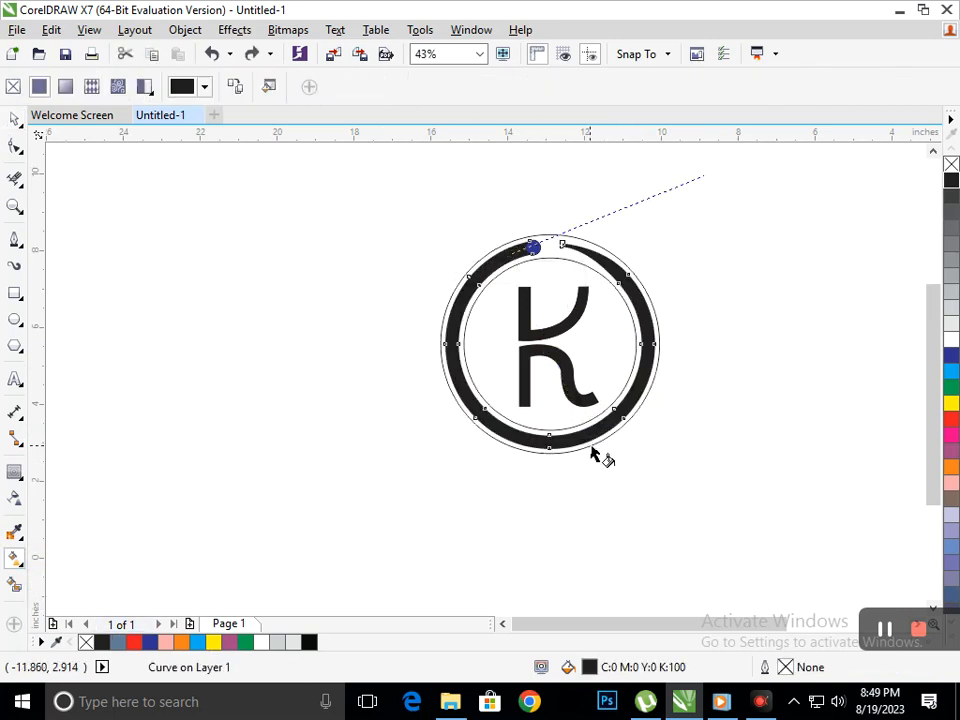
{"action": "left_click", "coordinate": [950, 469]}
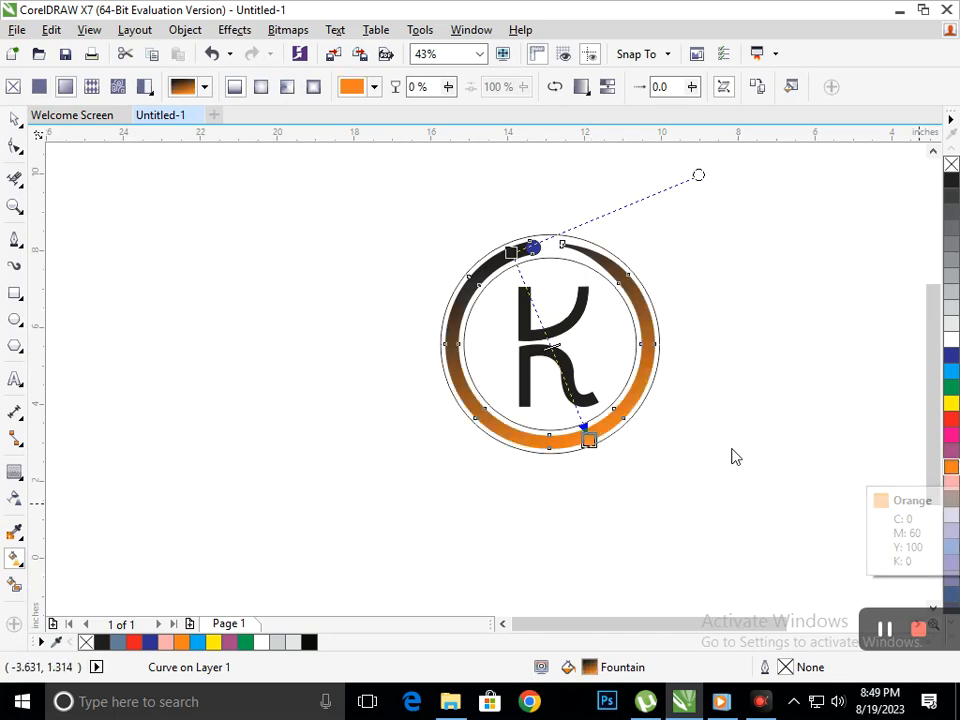
{"action": "left_click", "coordinate": [15, 119]}
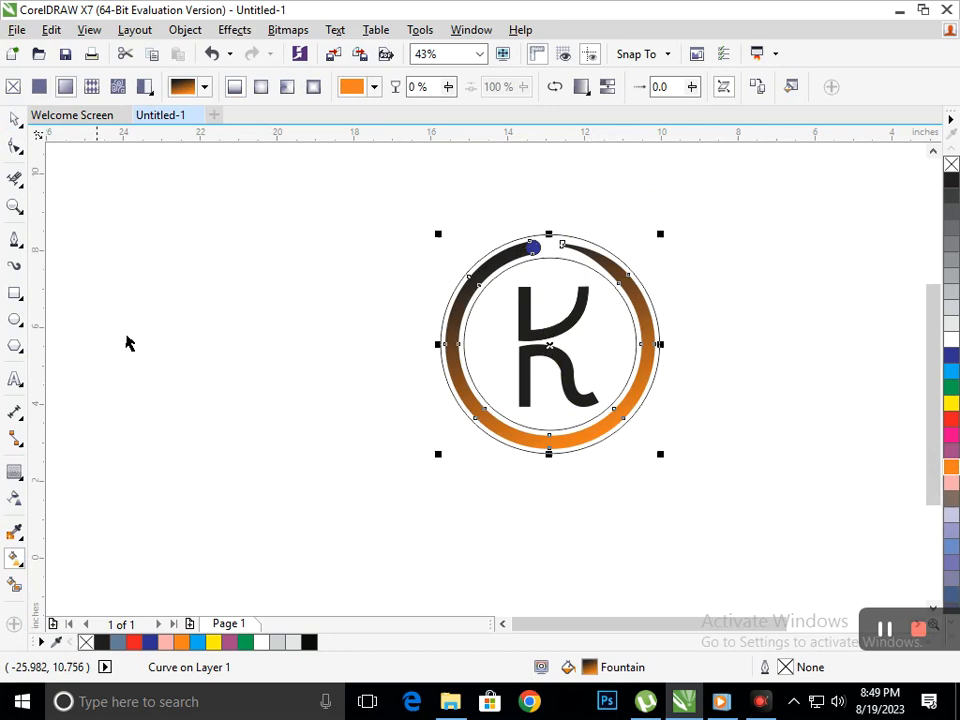
{"action": "left_click", "coordinate": [127, 336]}
Step: Copy the ring's black-to-orange gradient fill to the letter's lower half with Copy Properties From
{"action": "left_click_drag", "start_coordinate": [573, 393], "coordinate": [544, 405]}
{"action": "key", "text": "ctrl+z"}
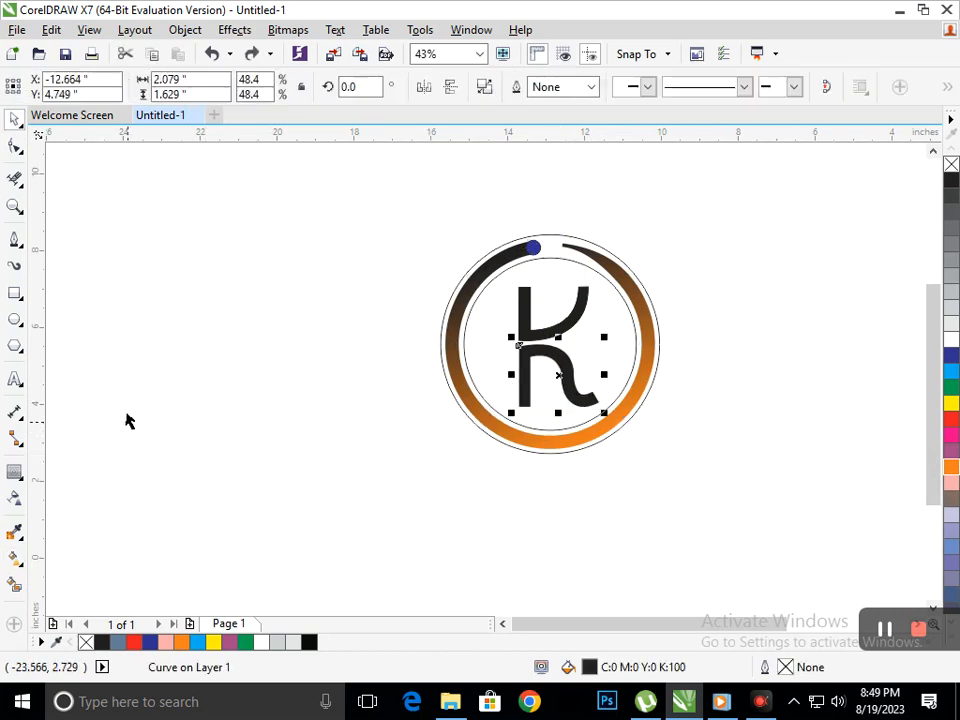
{"action": "left_click", "coordinate": [52, 31]}
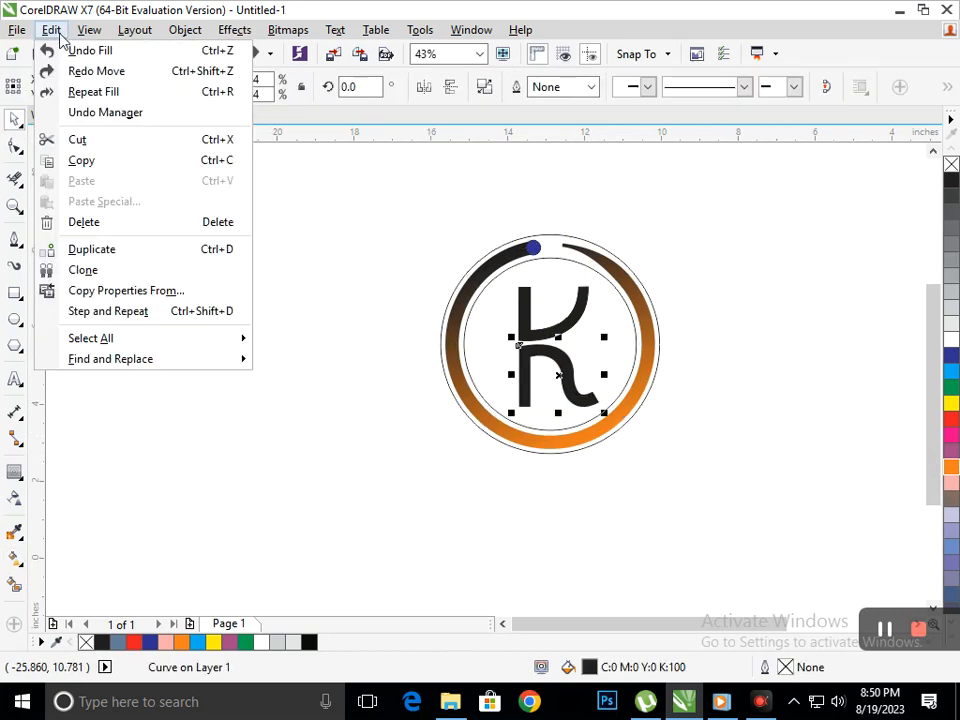
{"action": "left_click", "coordinate": [140, 291]}
{"action": "left_click", "coordinate": [495, 388]}
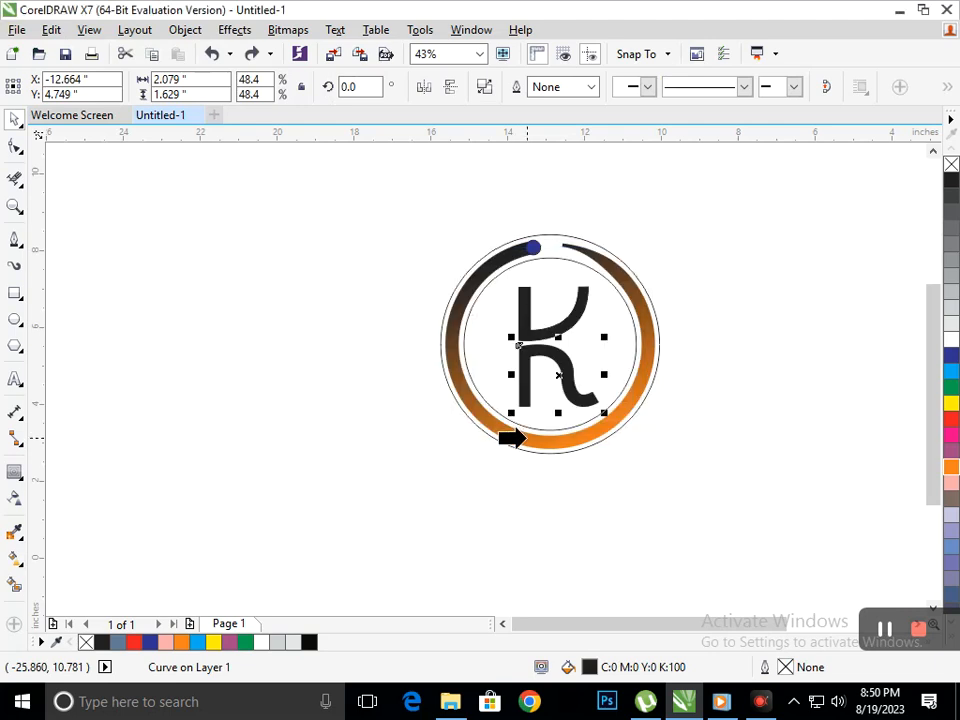
{"action": "left_click", "coordinate": [523, 438]}
{"action": "left_click", "coordinate": [369, 542]}
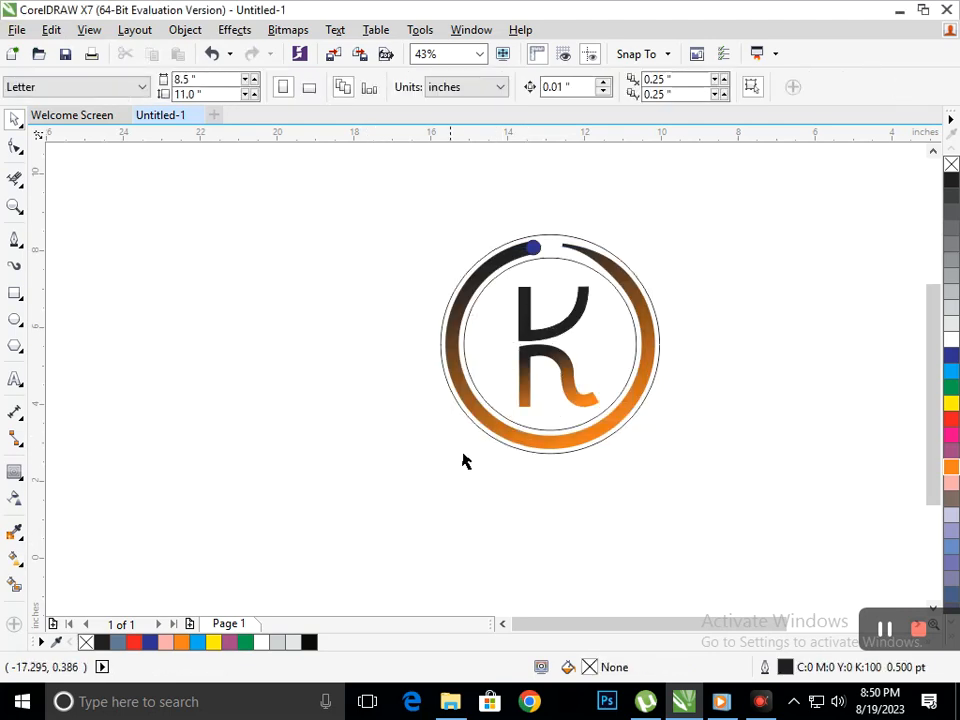
Step: Copy the ring's gradient fill to the letter's upper half with Copy Properties From
{"action": "left_click", "coordinate": [563, 325]}
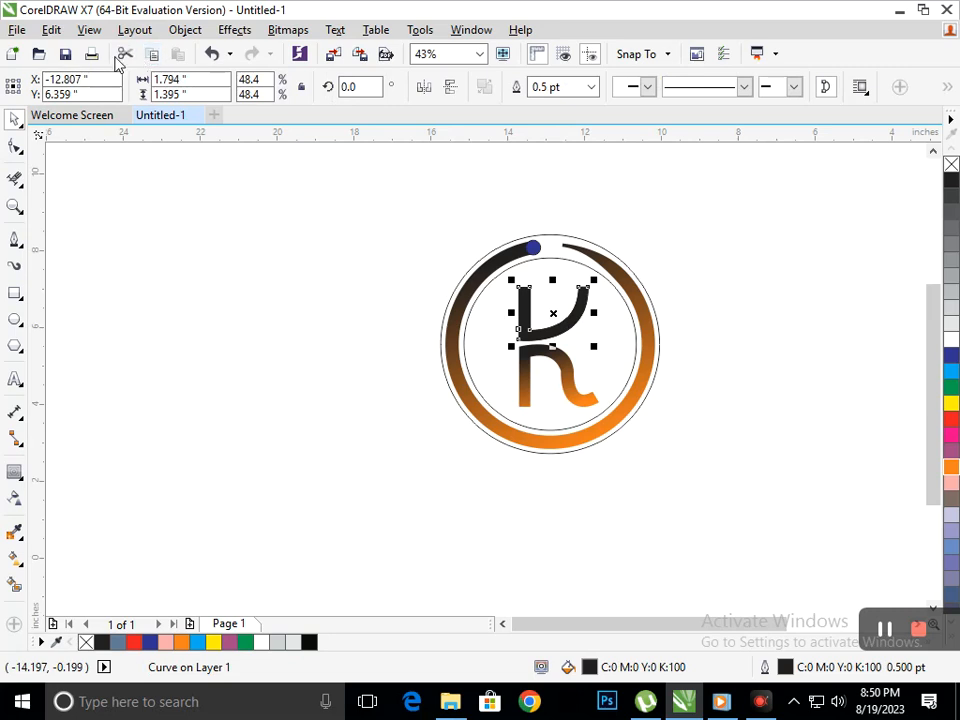
{"action": "left_click", "coordinate": [51, 29]}
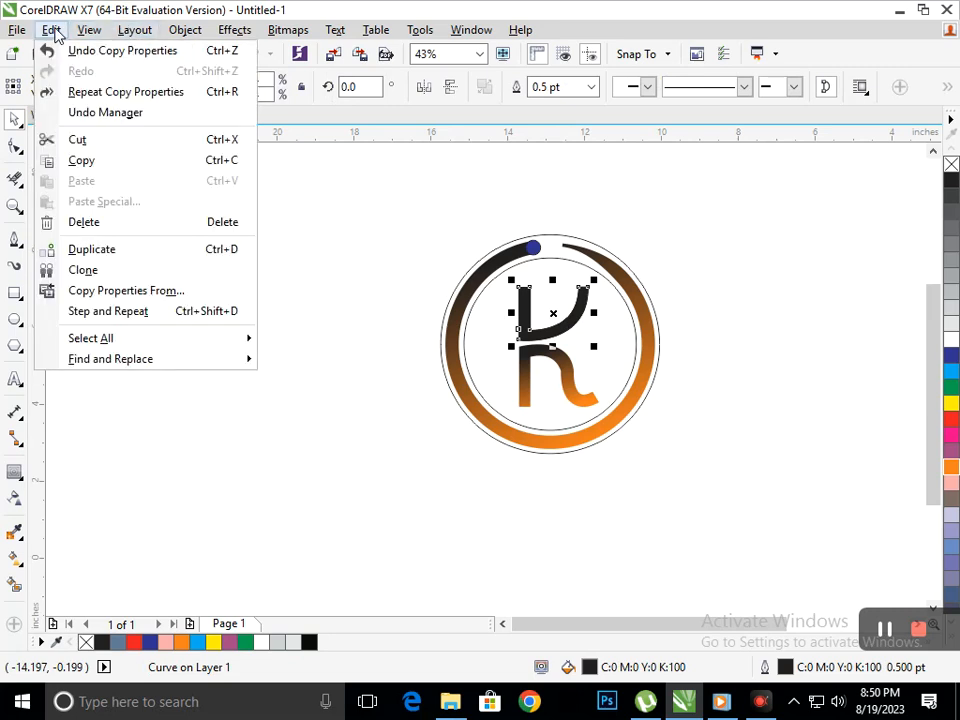
{"action": "left_click", "coordinate": [111, 287]}
{"action": "left_click", "coordinate": [472, 392]}
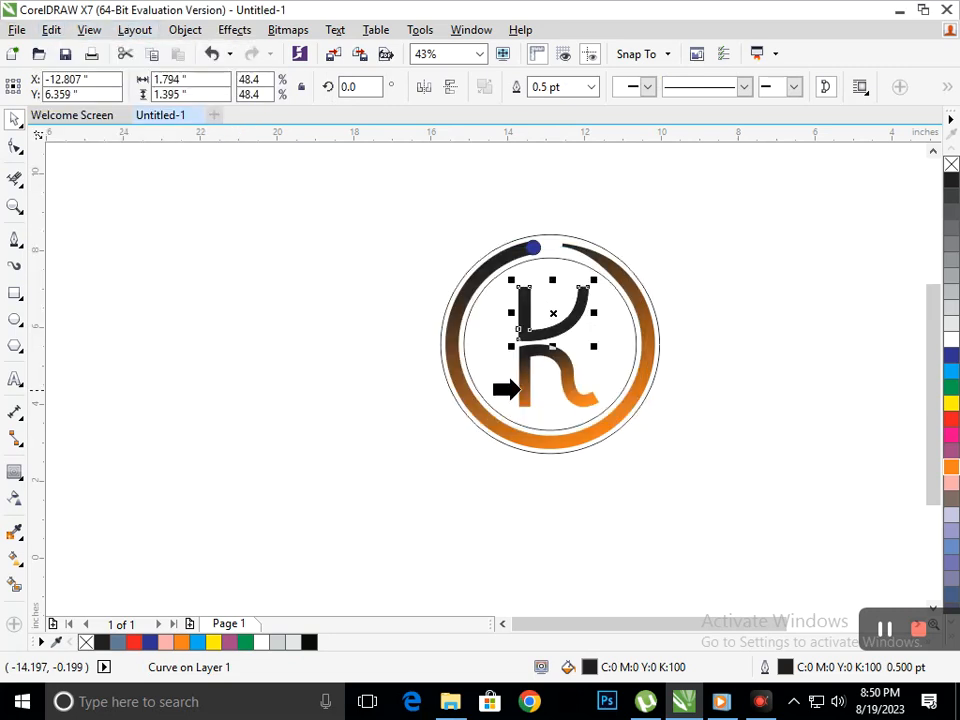
{"action": "left_click", "coordinate": [515, 439]}
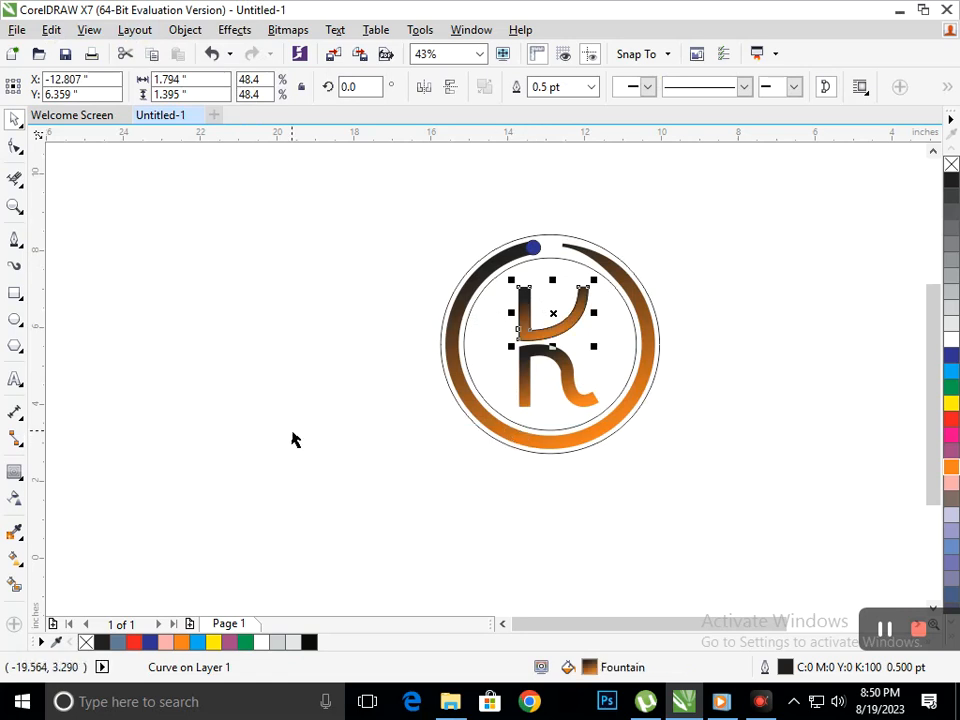
Step: Reverse the gradient on the letter's upper half so it runs from orange at the top to black at the bottom
{"action": "left_click", "coordinate": [17, 560]}
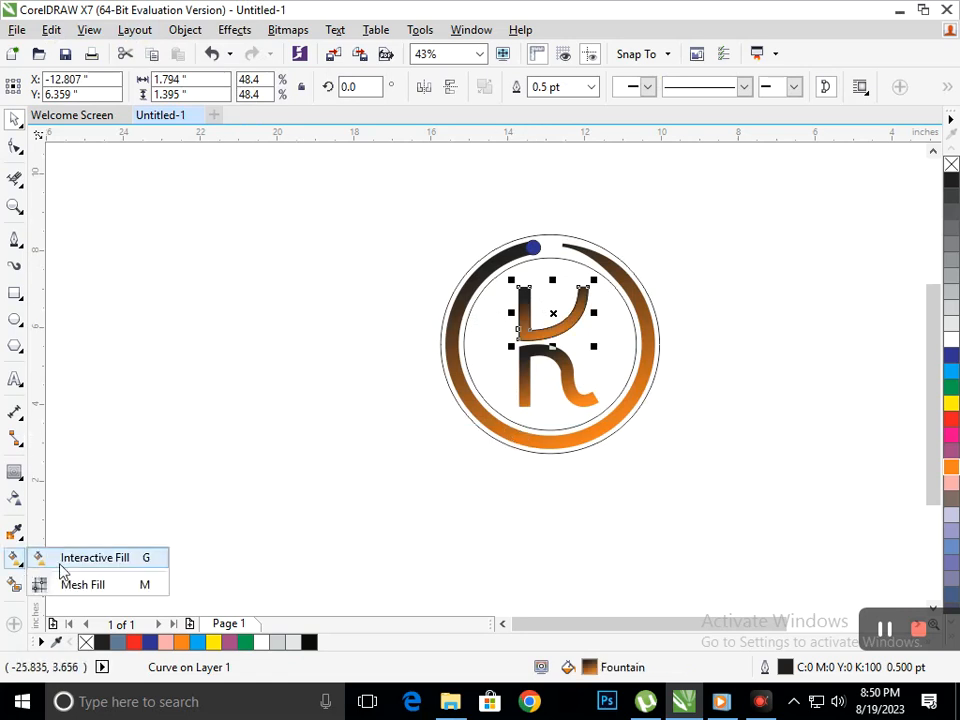
{"action": "left_click", "coordinate": [62, 559]}
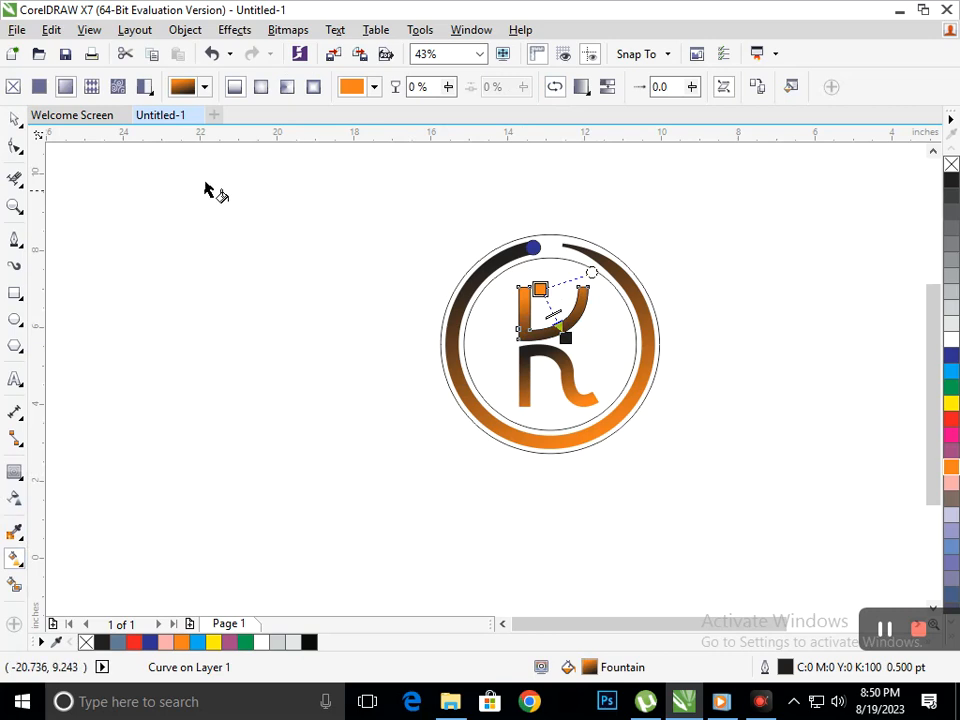
{"action": "left_click", "coordinate": [15, 119]}
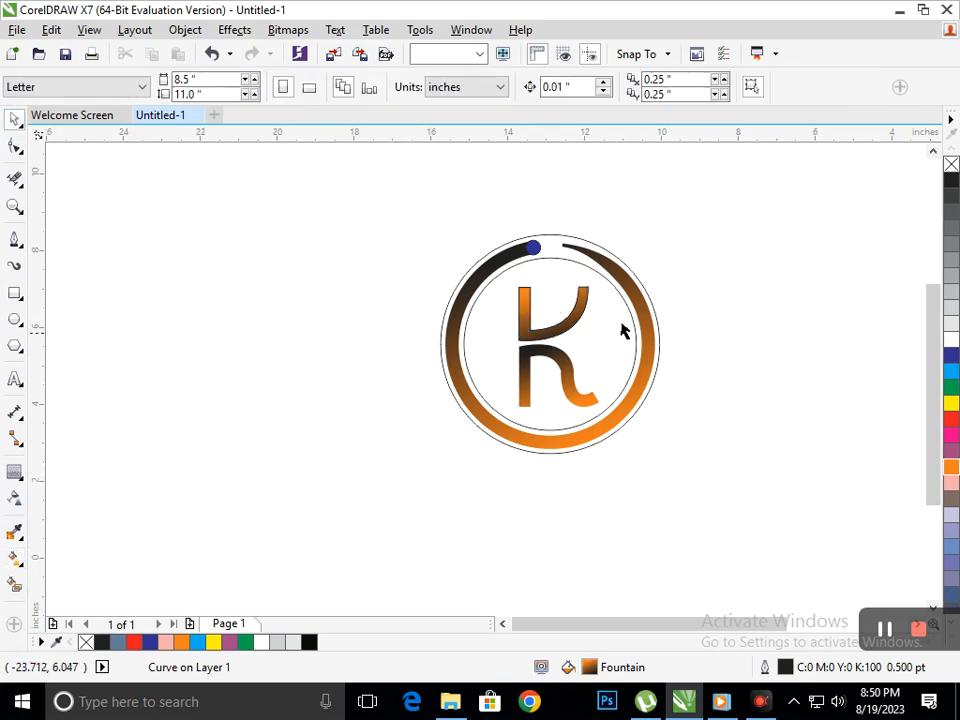
Step: Change both the fill and the outline of the dot at the ring's end to yellow
{"action": "left_click", "coordinate": [536, 251]}
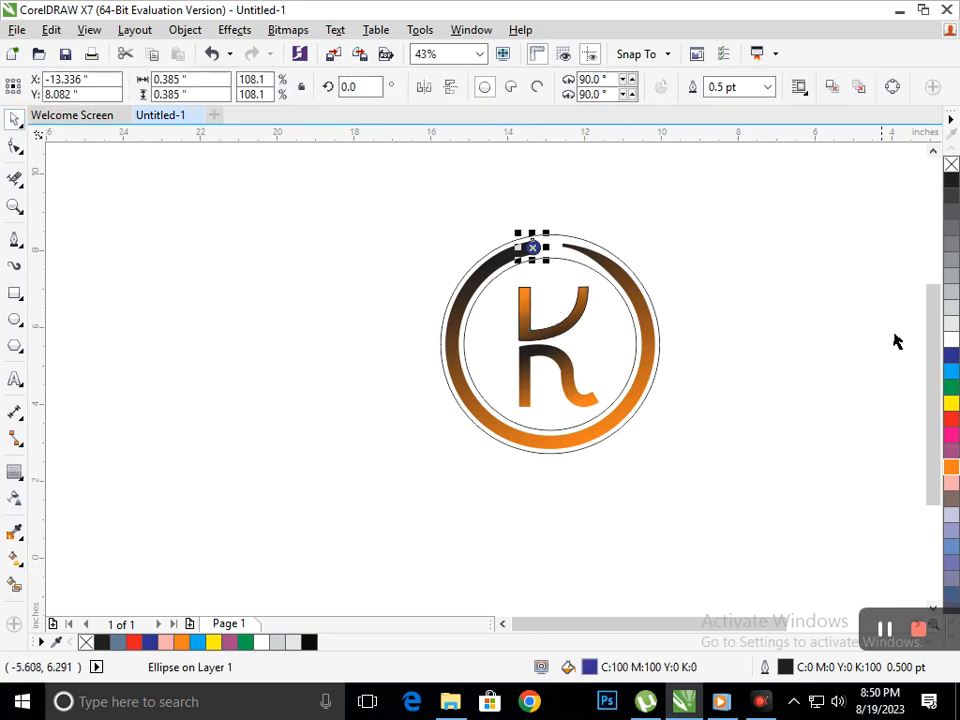
{"action": "left_click", "coordinate": [951, 403]}
{"action": "right_click", "coordinate": [951, 403]}
{"action": "left_click", "coordinate": [808, 476]}
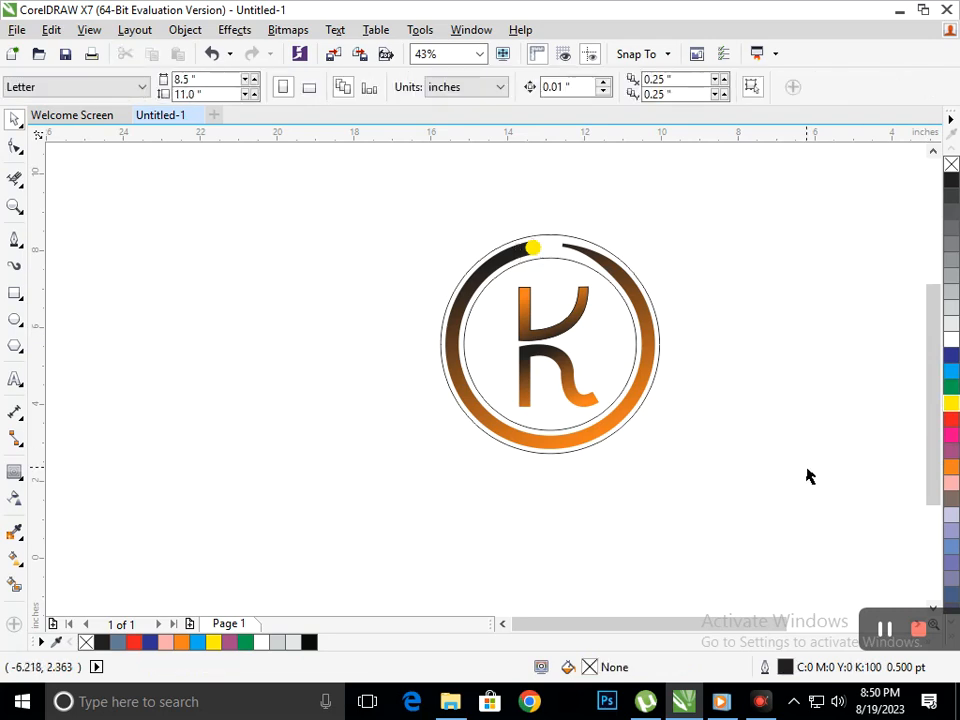
Step: Change the dot at the ring's end to a cyan fill with a black outline
{"action": "left_click", "coordinate": [538, 252]}
{"action": "left_click", "coordinate": [812, 364]}
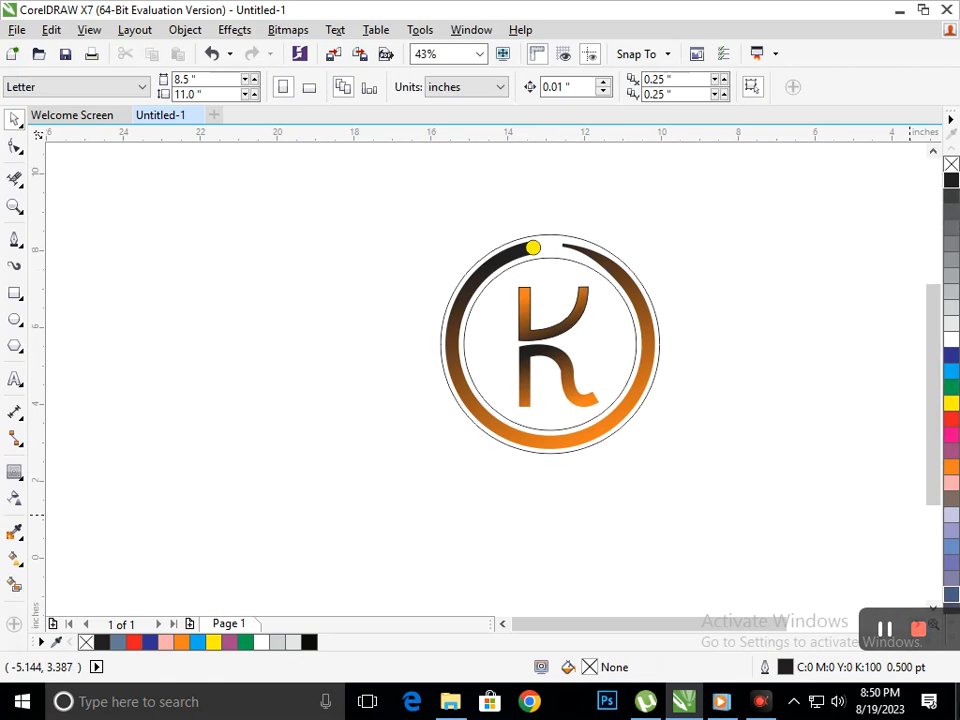
{"action": "left_click", "coordinate": [533, 248]}
{"action": "right_click", "coordinate": [949, 372]}
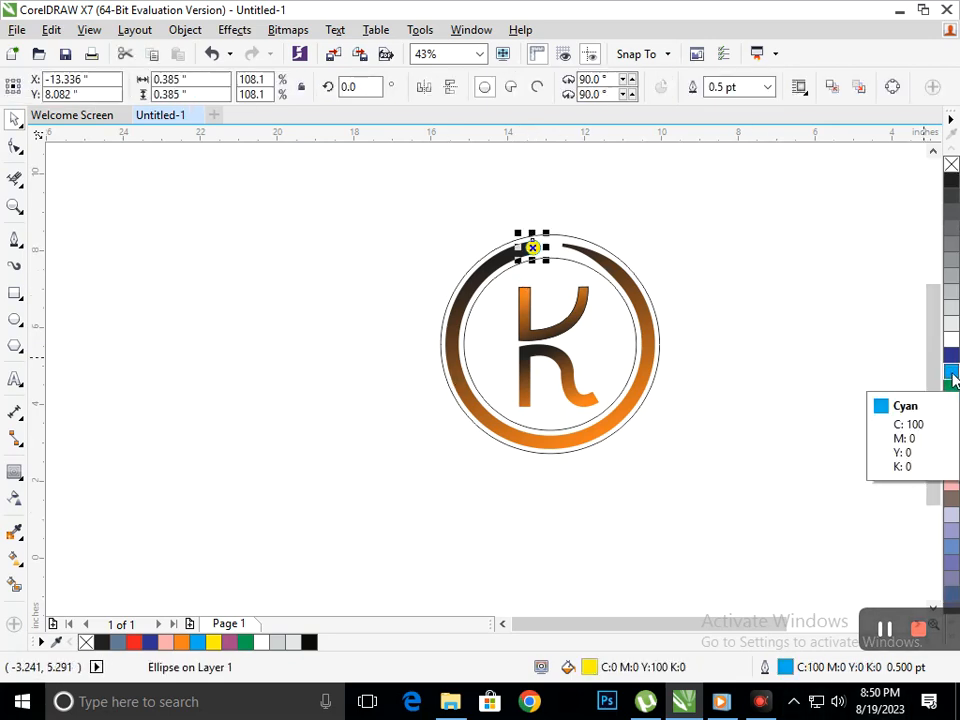
{"action": "left_click", "coordinate": [954, 370]}
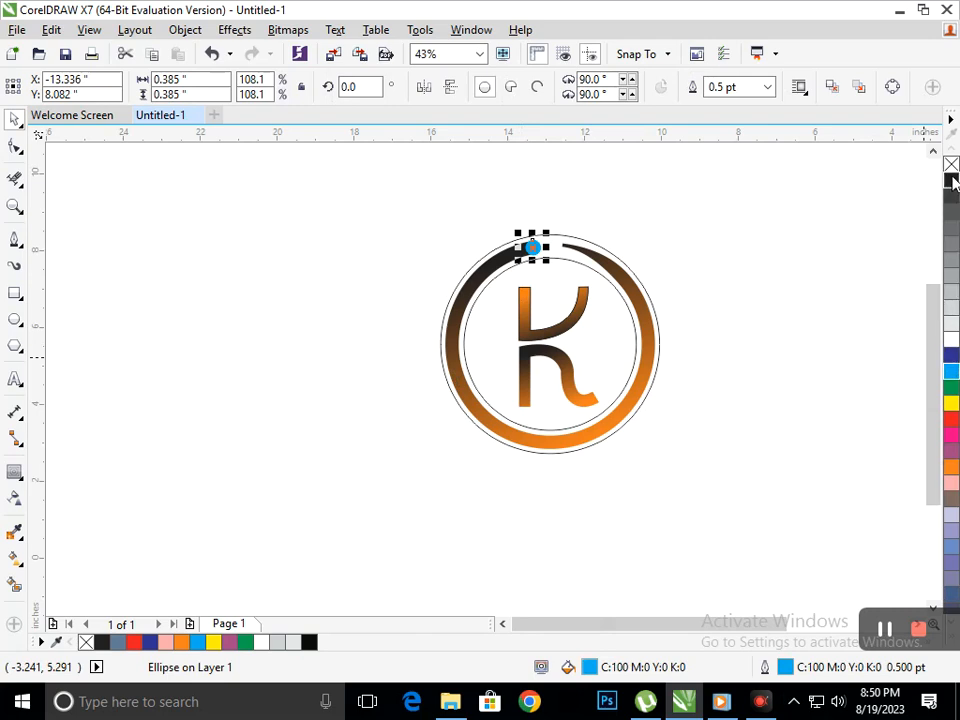
{"action": "left_click", "coordinate": [808, 354]}
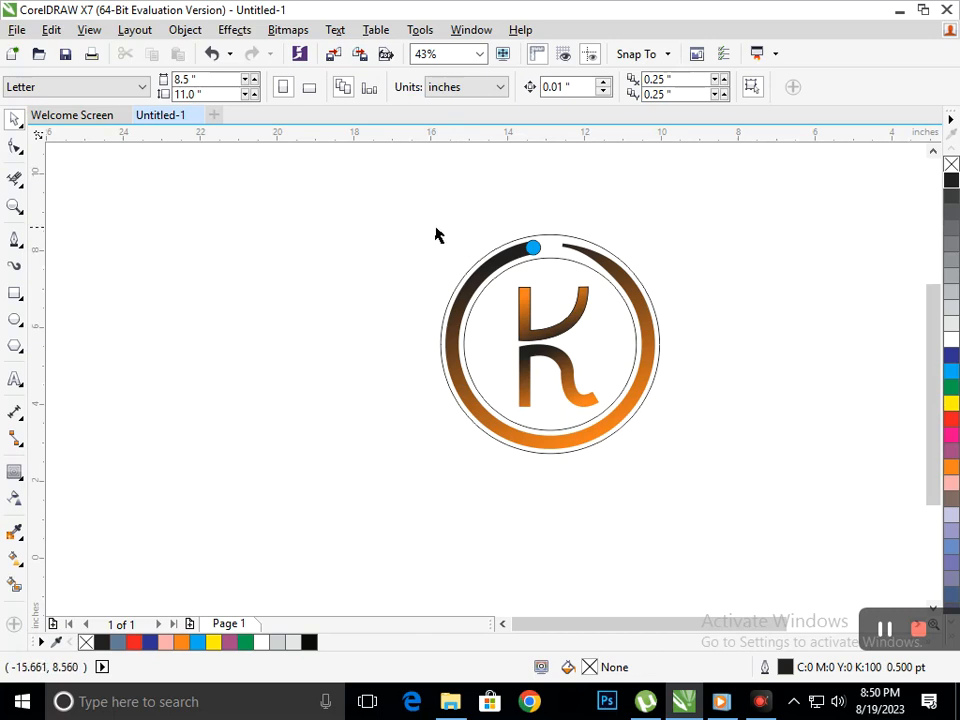
Step: Try a cyan outline on the thin outer circle around the ring
{"action": "left_click", "coordinate": [548, 236]}
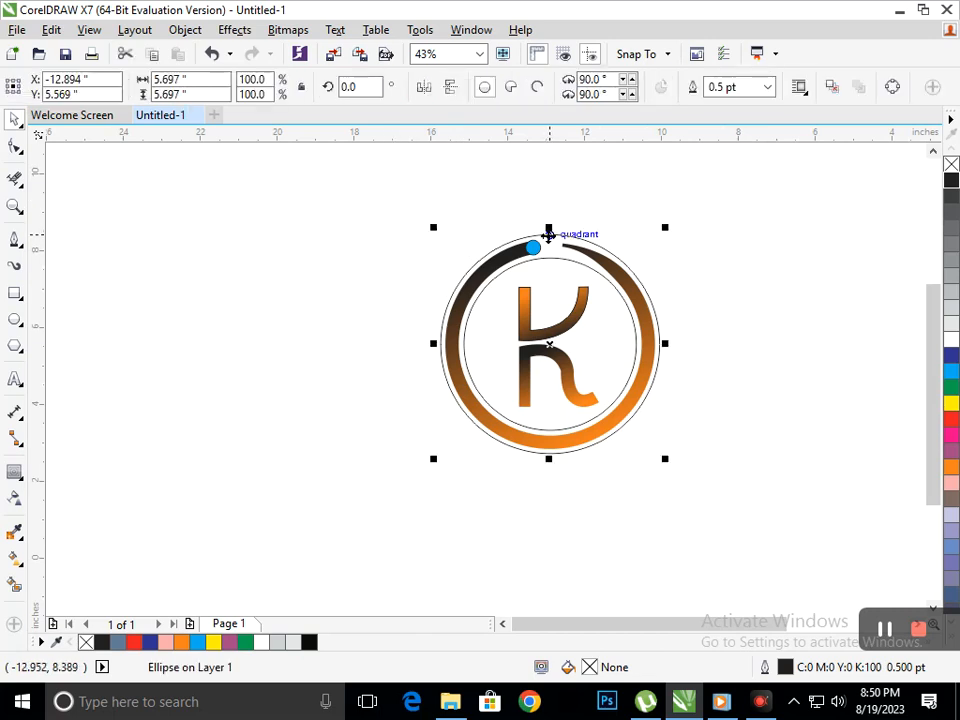
{"action": "left_click_drag", "start_coordinate": [548, 236], "coordinate": [424, 246]}
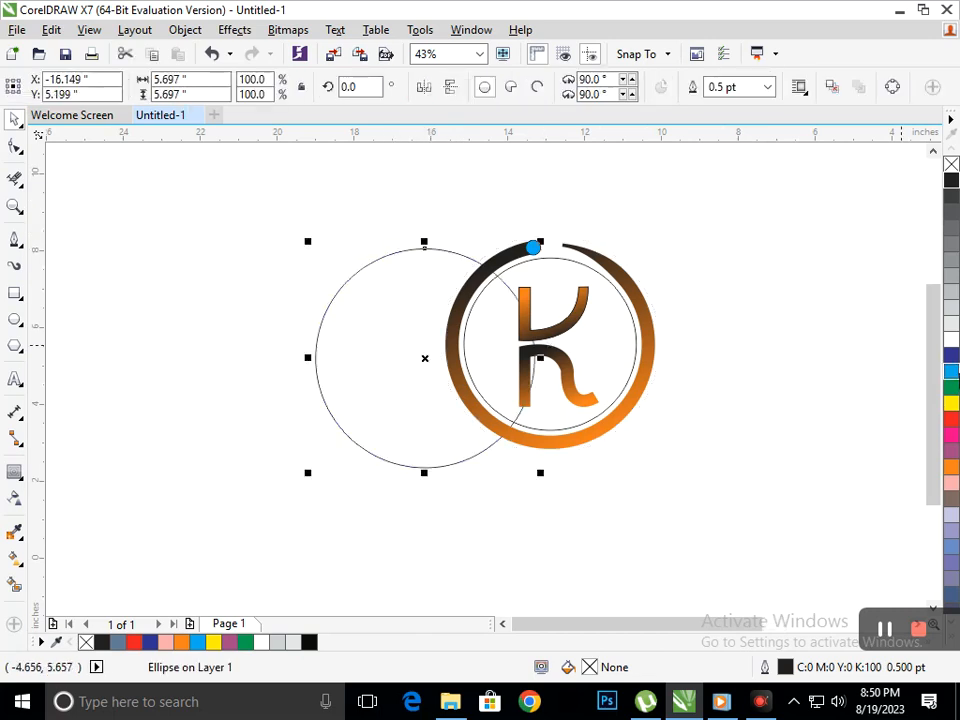
{"action": "key", "text": "ctrl+z"}
{"action": "right_click", "coordinate": [953, 373]}
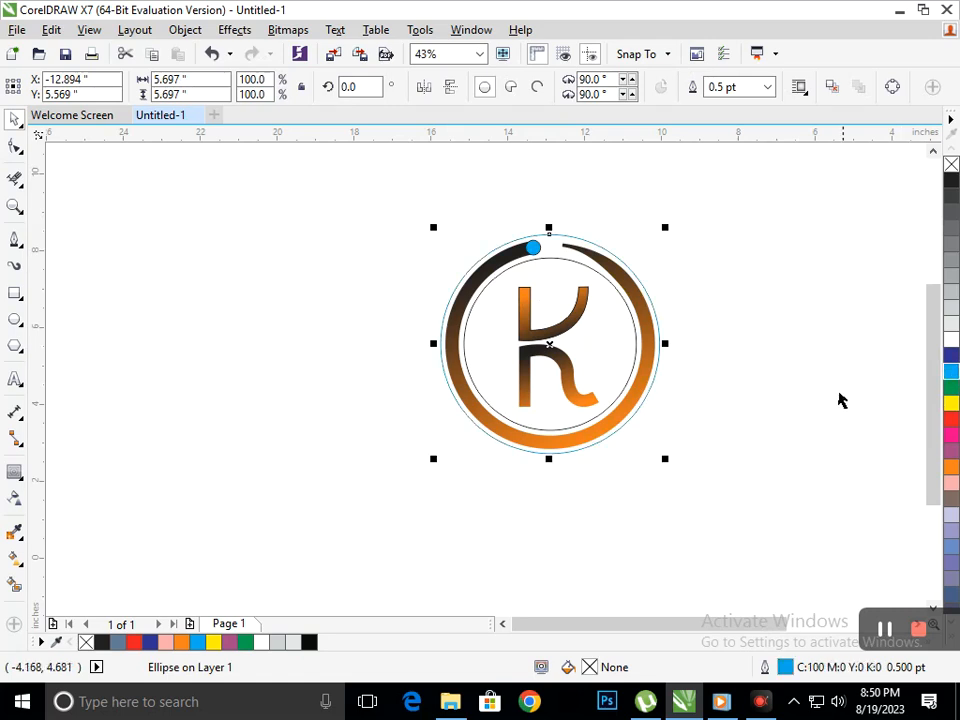
{"action": "left_click", "coordinate": [810, 421]}
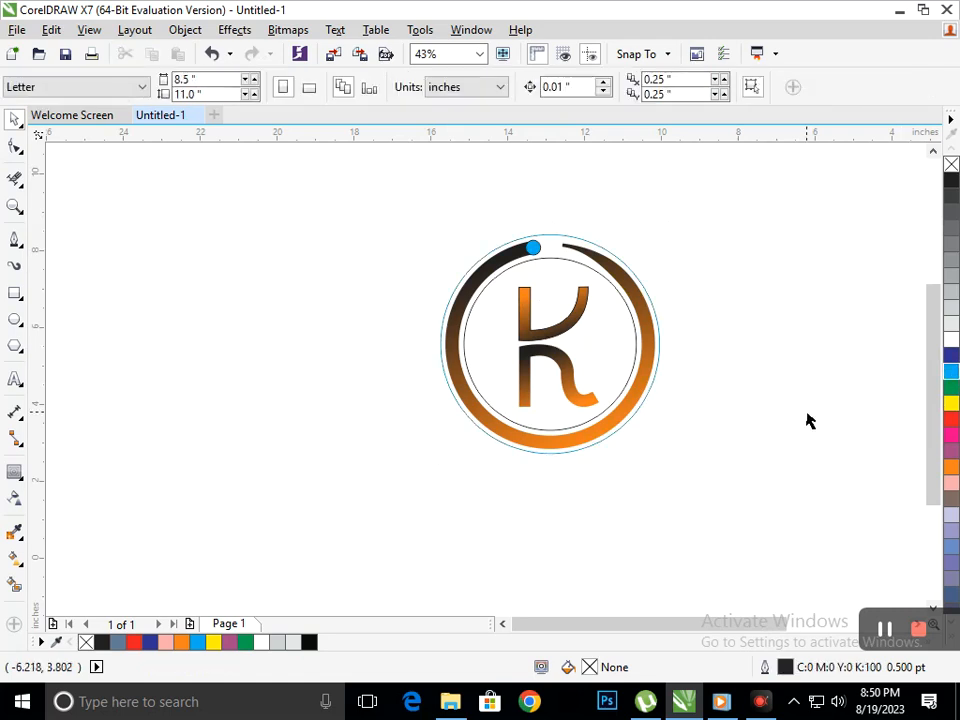
Step: Set the outlines of both thin circles, outside and inside the ring, to purple (C:20 M:80 Y:0 K:20)
{"action": "left_click", "coordinate": [651, 398]}
{"action": "right_click", "coordinate": [955, 455]}
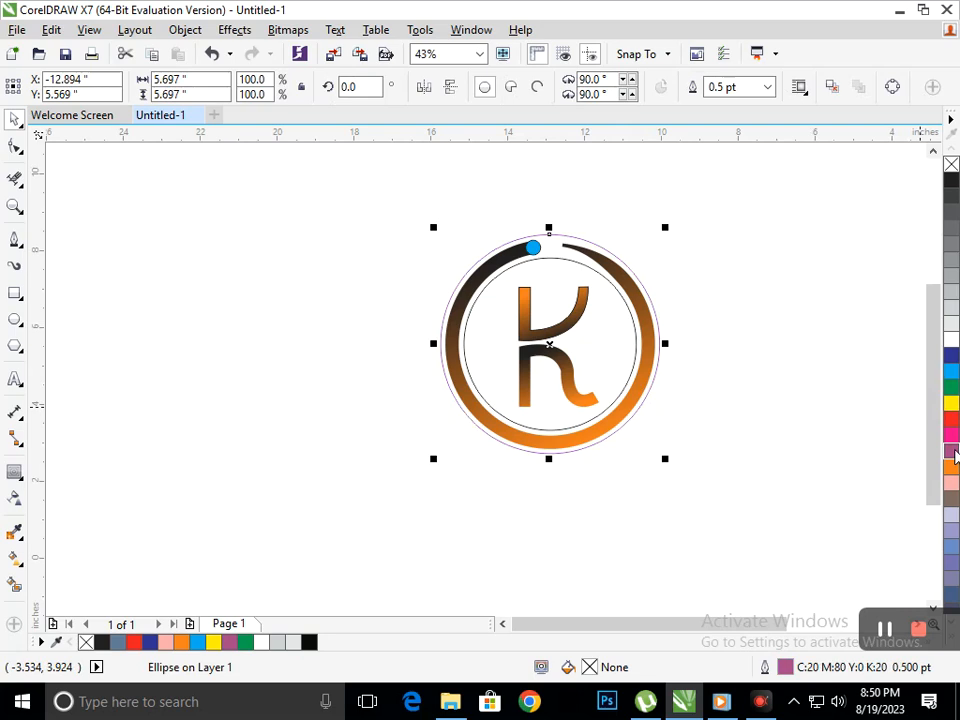
{"action": "left_click", "coordinate": [744, 491]}
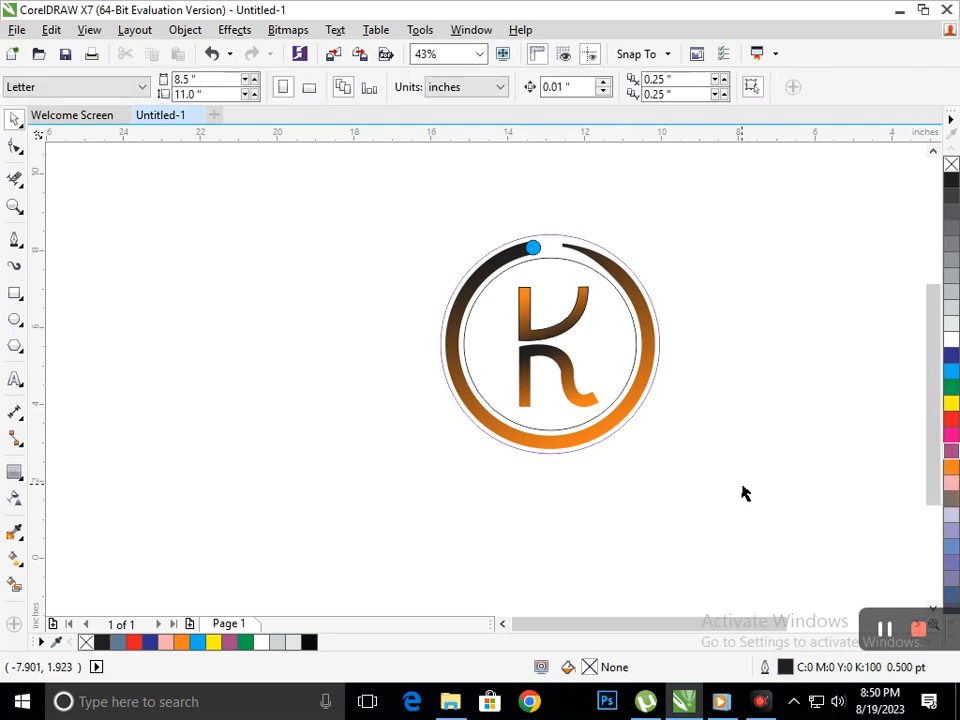
{"action": "left_click", "coordinate": [531, 436]}
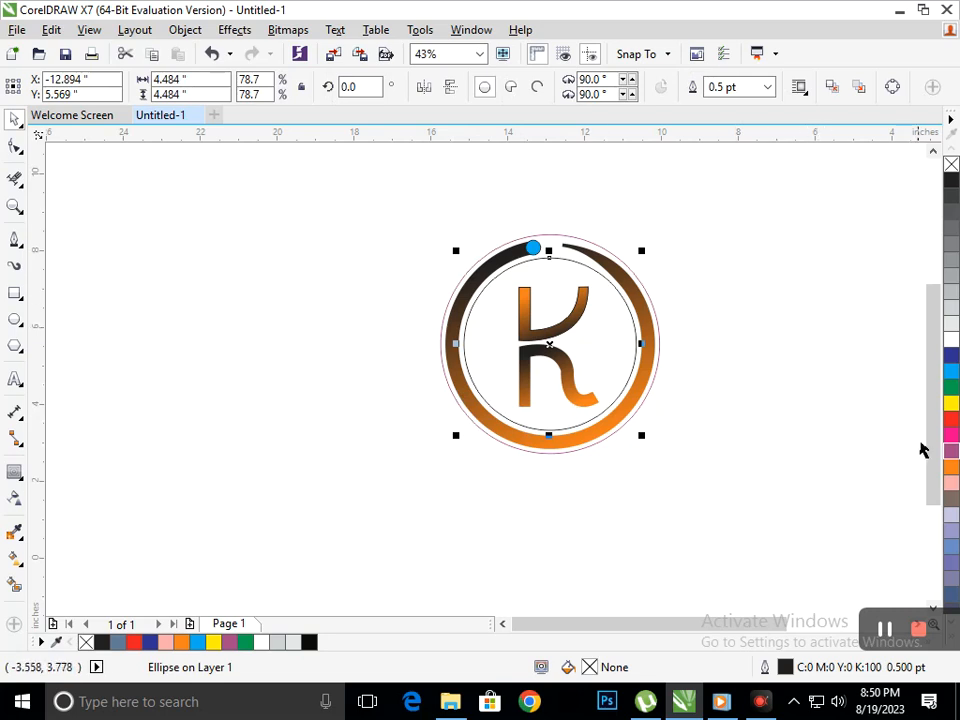
{"action": "left_click", "coordinate": [414, 269]}
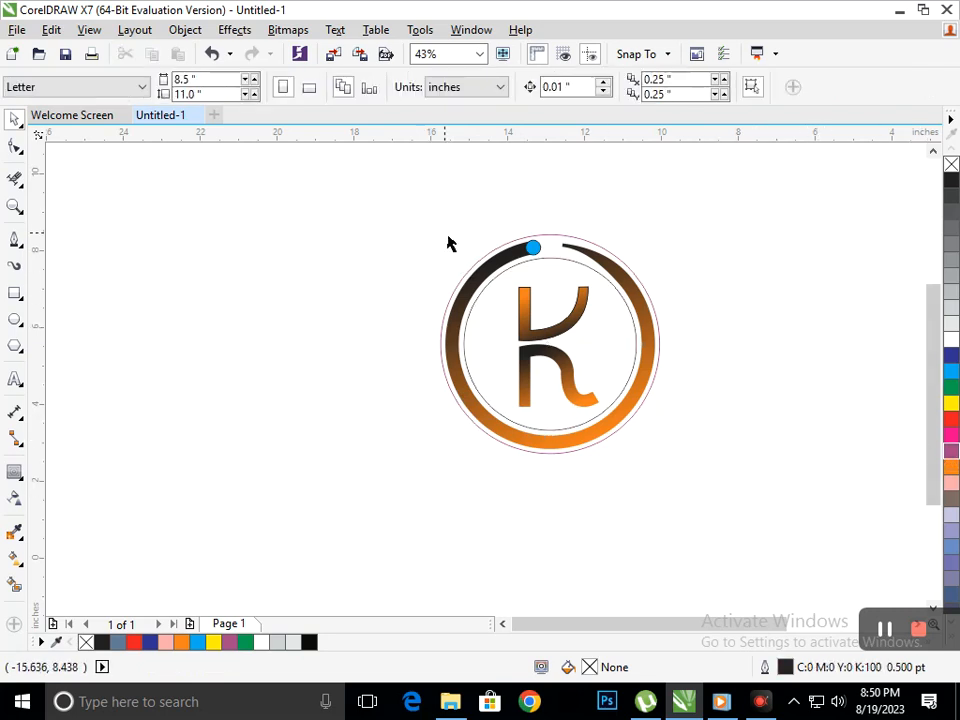
Step: Enlarge all nine logo objects together proportionally to about one and a half times their size and shift the logo left
{"action": "left_click_drag", "start_coordinate": [411, 227], "coordinate": [696, 495]}
{"action": "left_click_drag", "start_coordinate": [437, 463], "coordinate": [349, 486]}
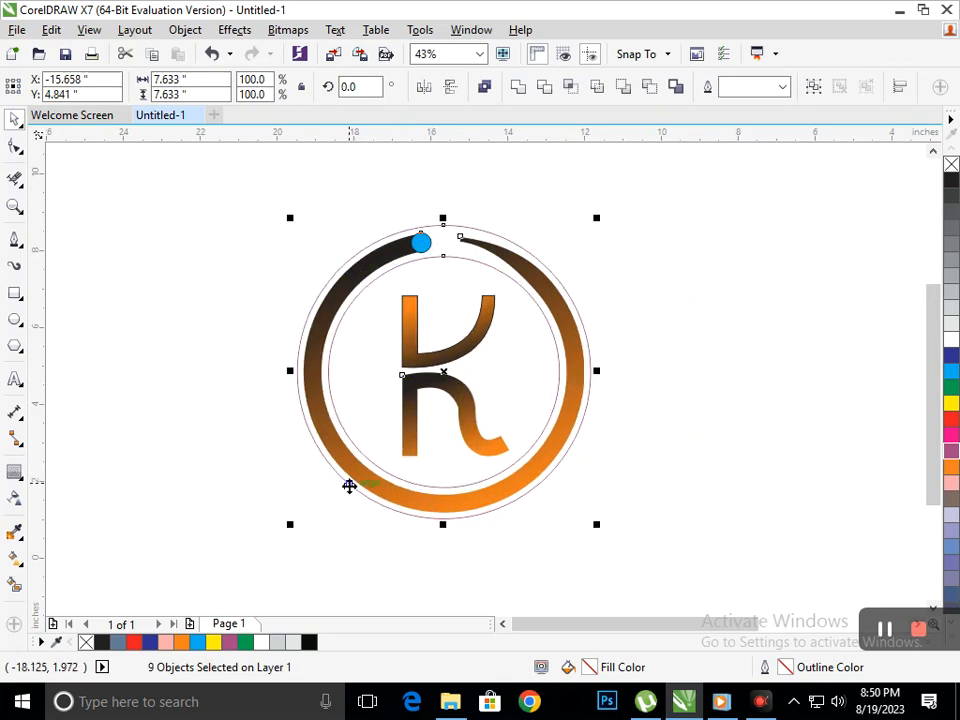
{"action": "left_click", "coordinate": [705, 441]}
{"action": "left_click_drag", "start_coordinate": [231, 216], "coordinate": [618, 547]}
{"action": "left_click", "coordinate": [662, 474]}
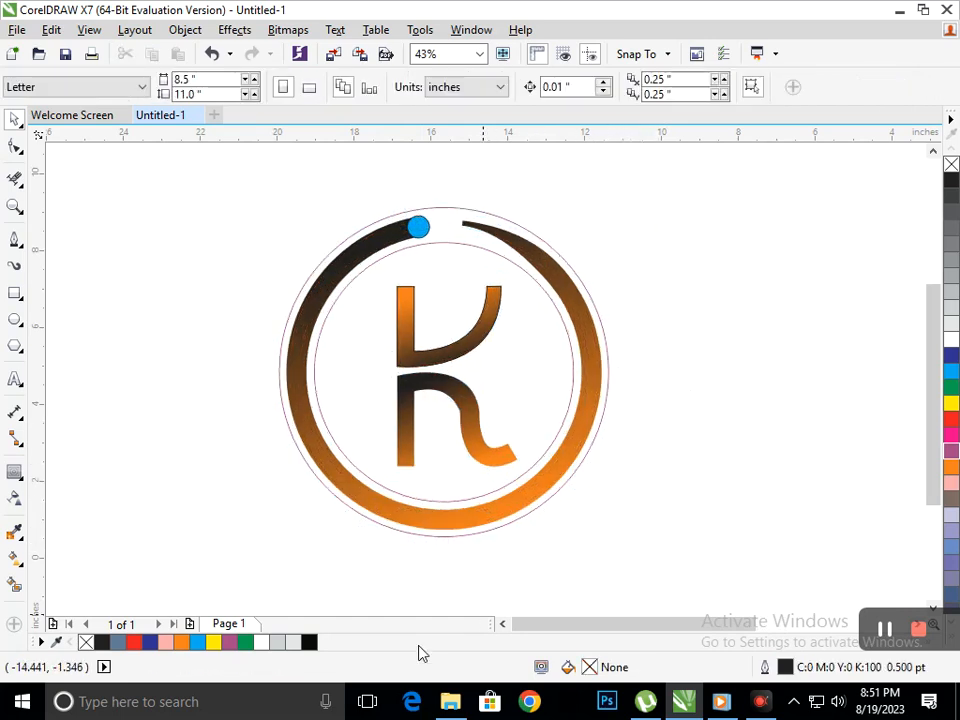